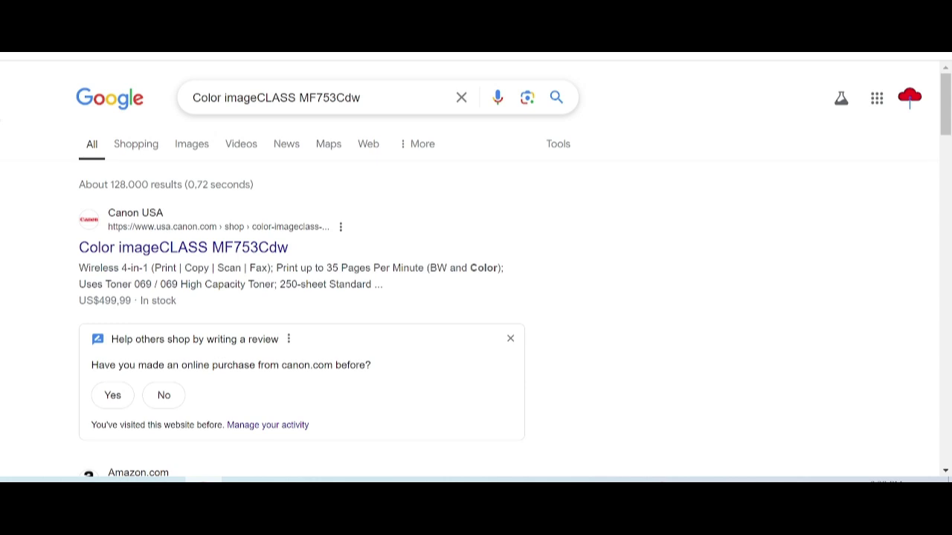
# Step: Edit the Google query to read 'Canon Color imageCLASS MF753Cdw driver'
pyautogui.click(202, 97)
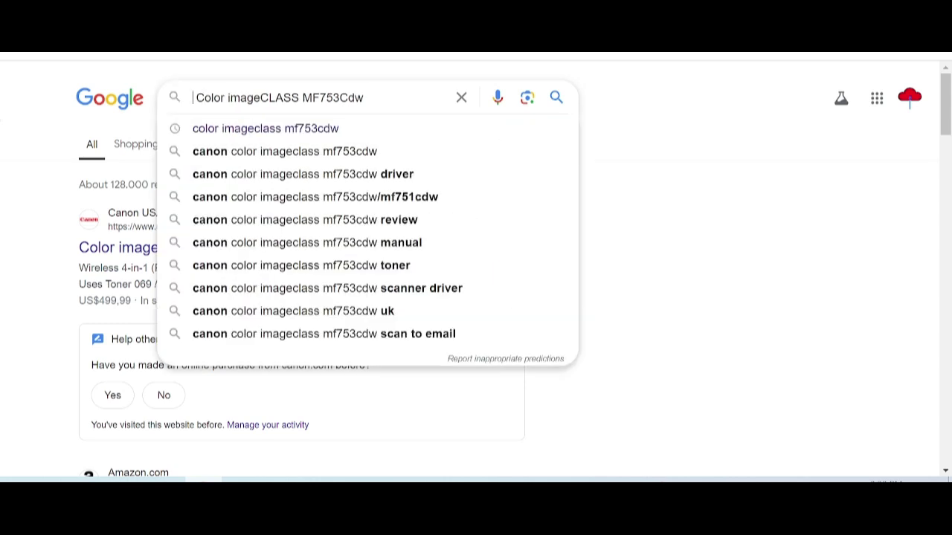
pyautogui.write('Canon')
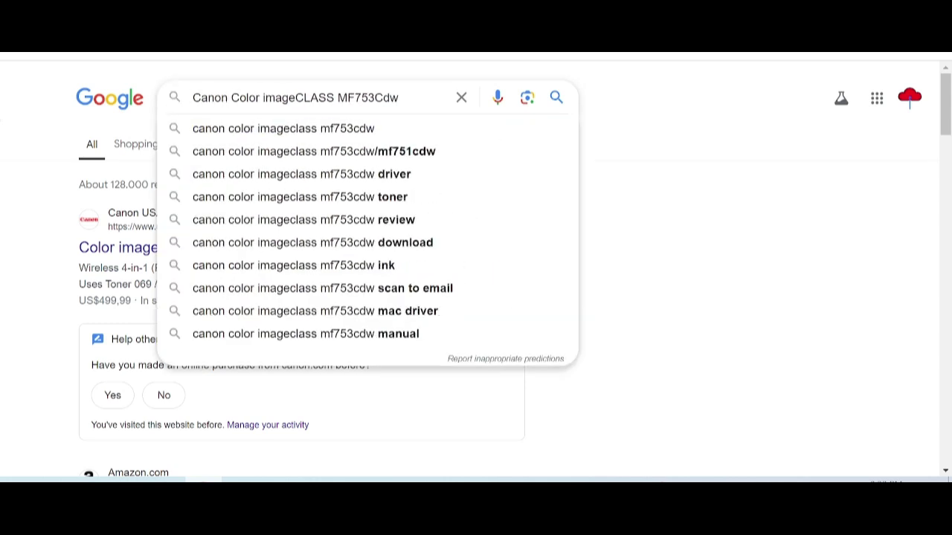
pyautogui.hotkey('shift', 'Right')
pyautogui.hotkey('shift', 'Right')
pyautogui.hotkey('shift', 'Right')
pyautogui.hotkey('shift', 'Right')
pyautogui.hotkey('shift', 'Right')
pyautogui.hotkey('shift', 'Right')
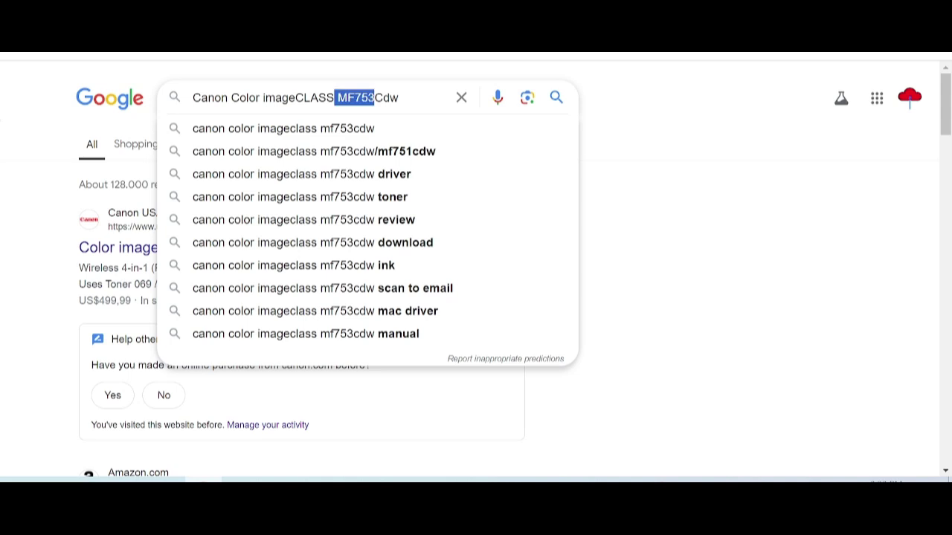
pyautogui.press('End')
pyautogui.write('driver')
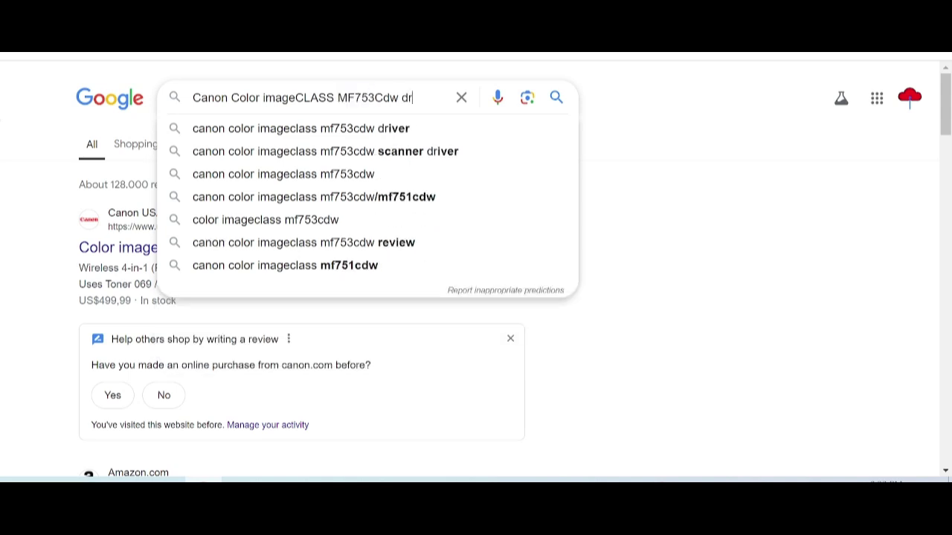
pyautogui.press('Return')
pyautogui.write('dwo')
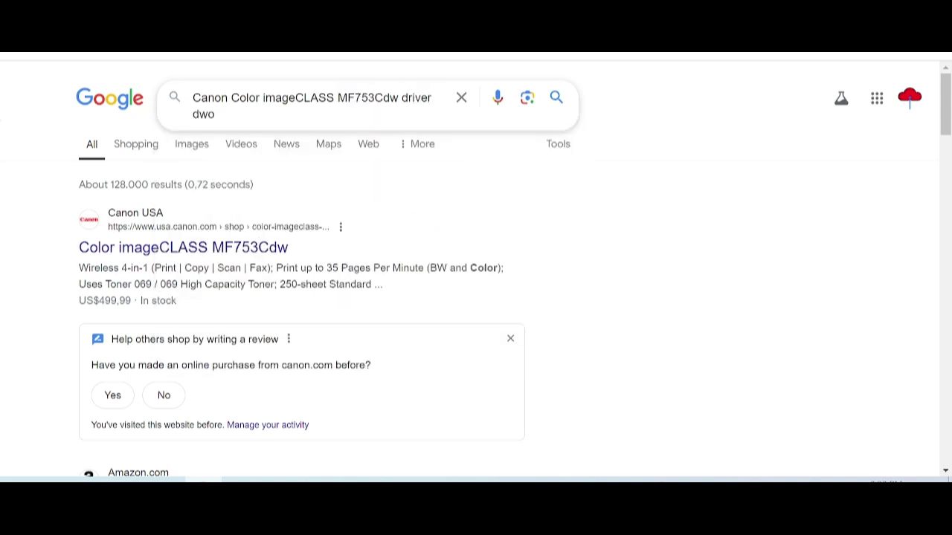
pyautogui.press('BackSpace')
pyautogui.press('BackSpace')
# Step: Search for the MF753Cdw driver download and open the Canon Support for Color imageCLASS MF753Cdw result
pyautogui.write('download')
pyautogui.press('Return')
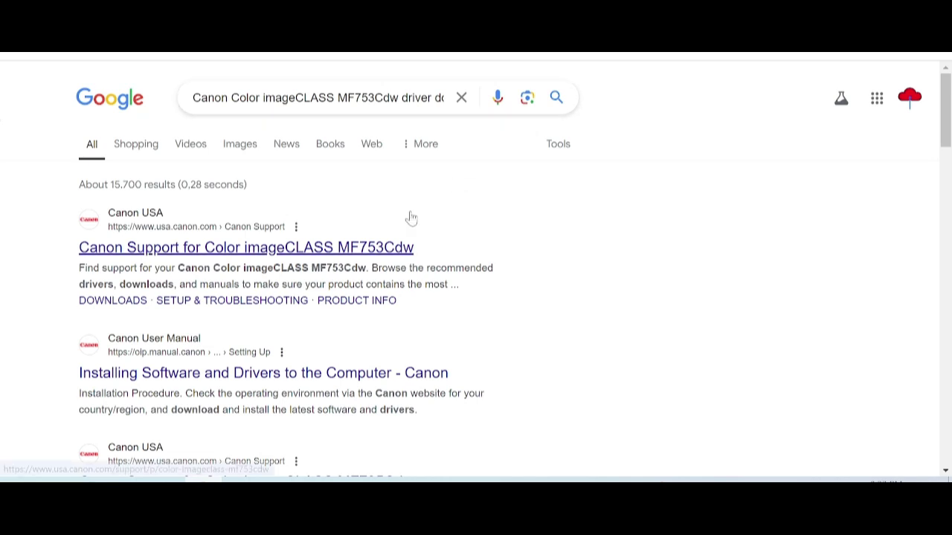
pyautogui.scroll(-2, 454, 230)
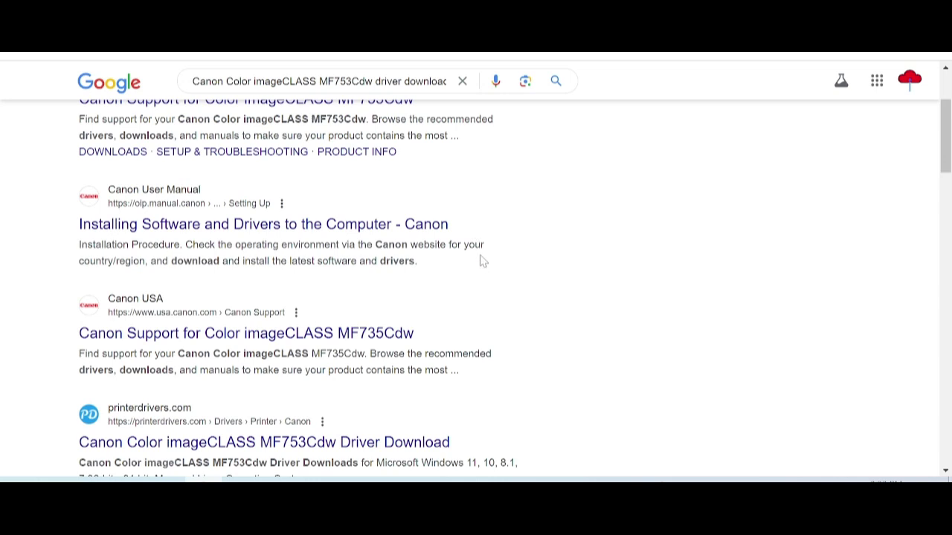
pyautogui.scroll(1, 482, 261)
pyautogui.scroll(1, 482, 261)
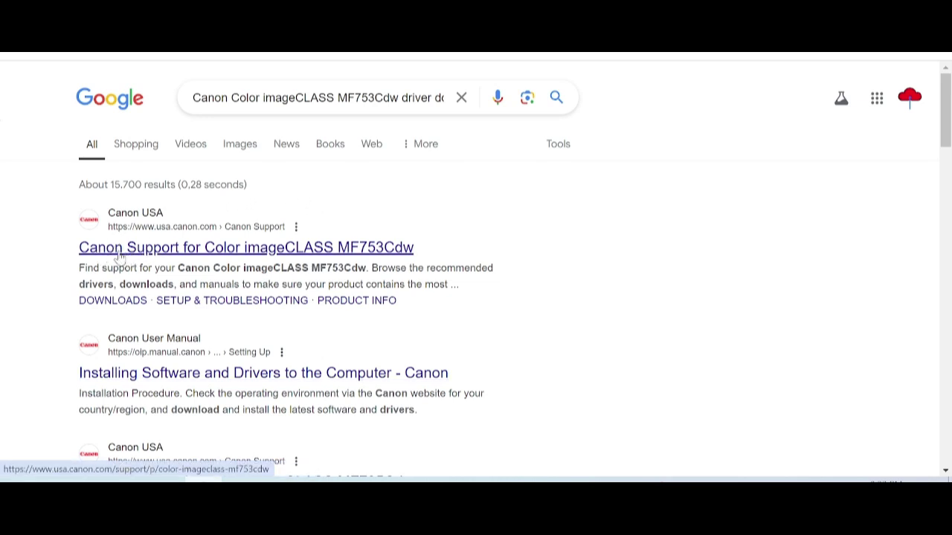
pyautogui.click(252, 249)
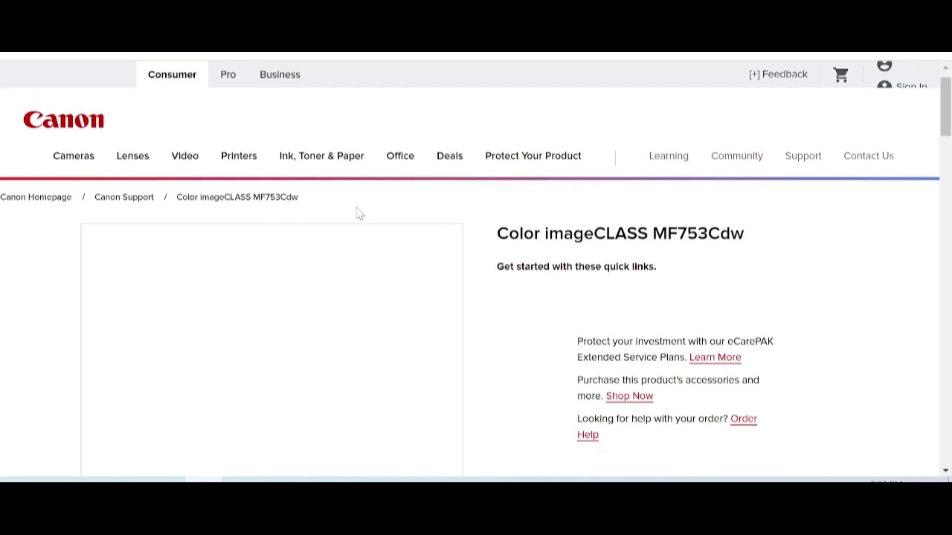
# Step: Jump to the MF753Cdw Software & Drivers downloads section
pyautogui.scroll(-1, 359, 213)
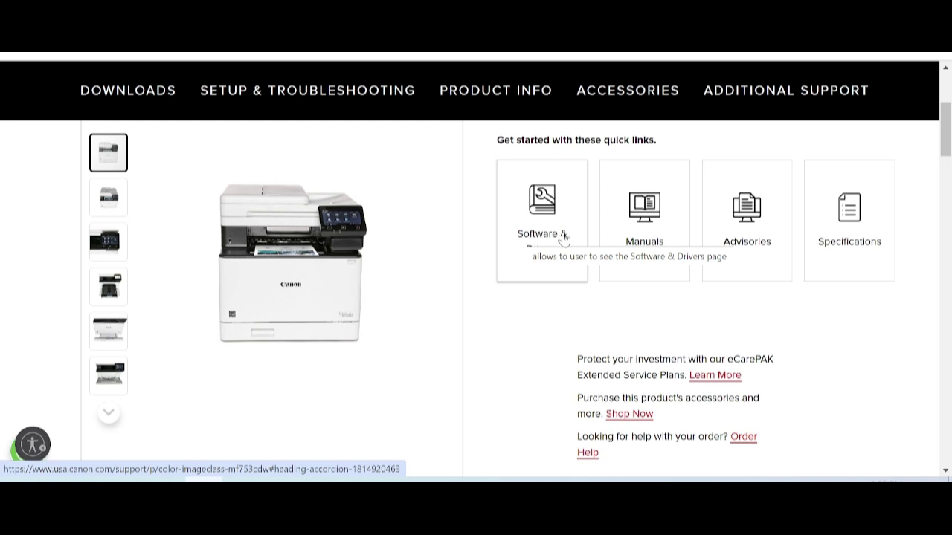
pyautogui.click(546, 249)
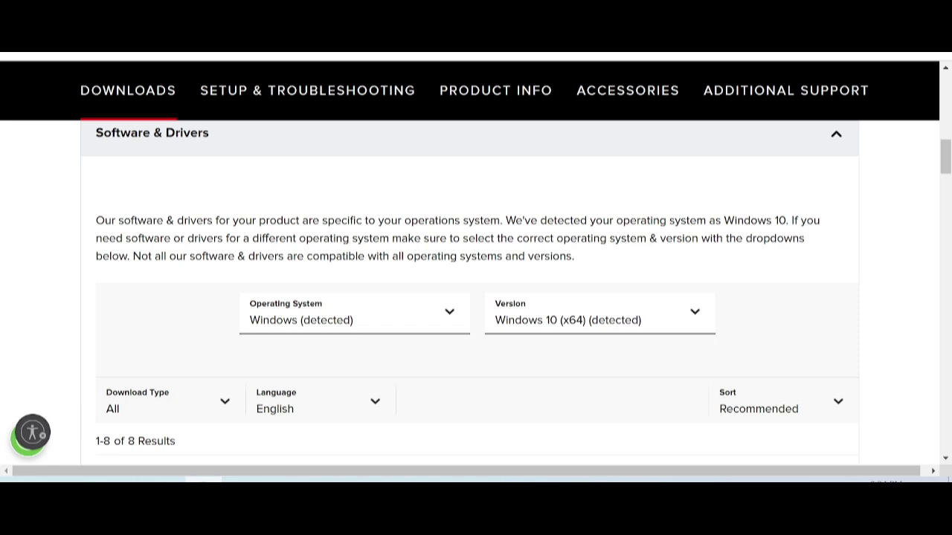
# Step: Filter the downloads to Mac and browse the macOS version list
pyautogui.click(417, 324)
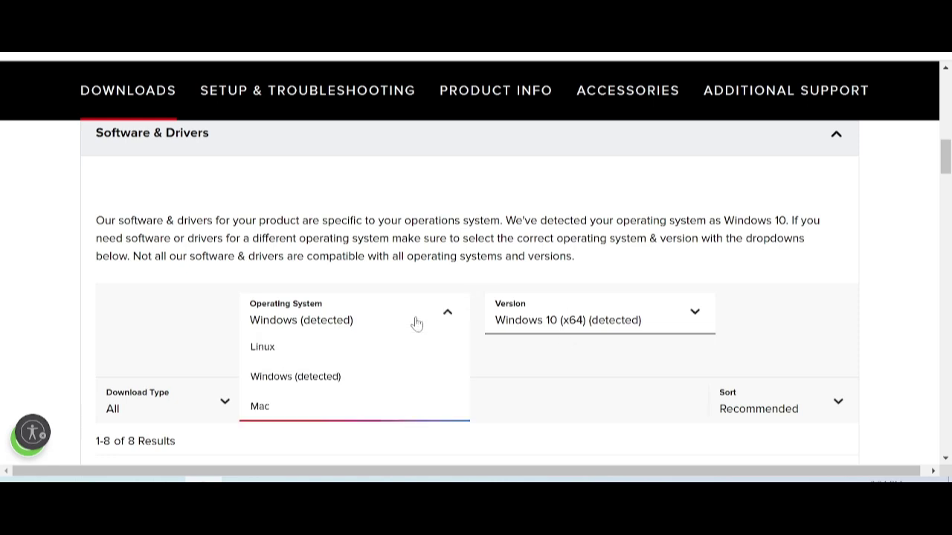
pyautogui.click(269, 412)
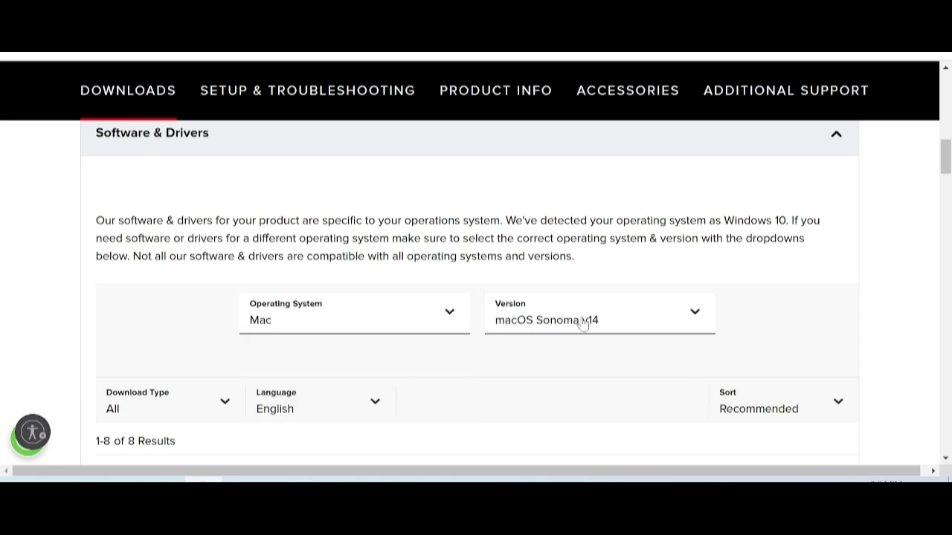
pyautogui.click(560, 324)
pyautogui.scroll(-5, 560, 325)
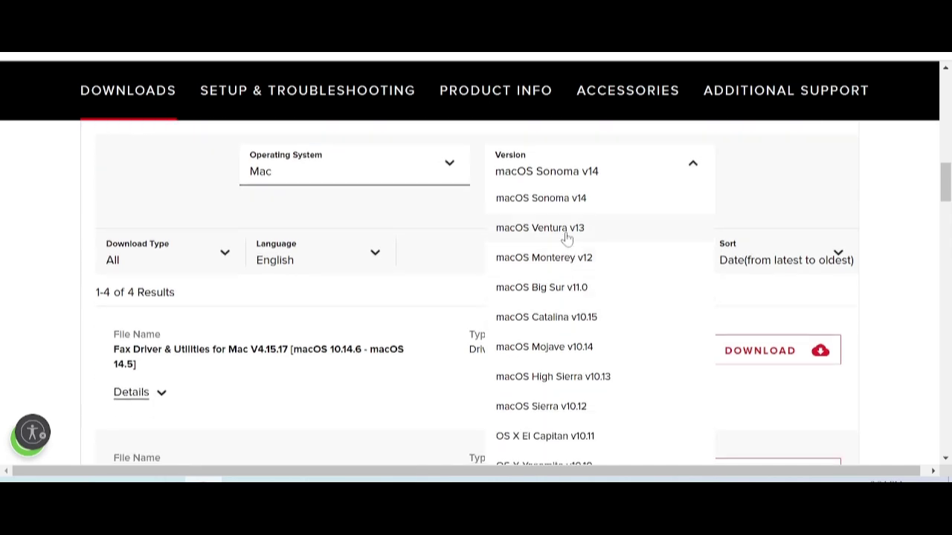
pyautogui.scroll(-1, 560, 287)
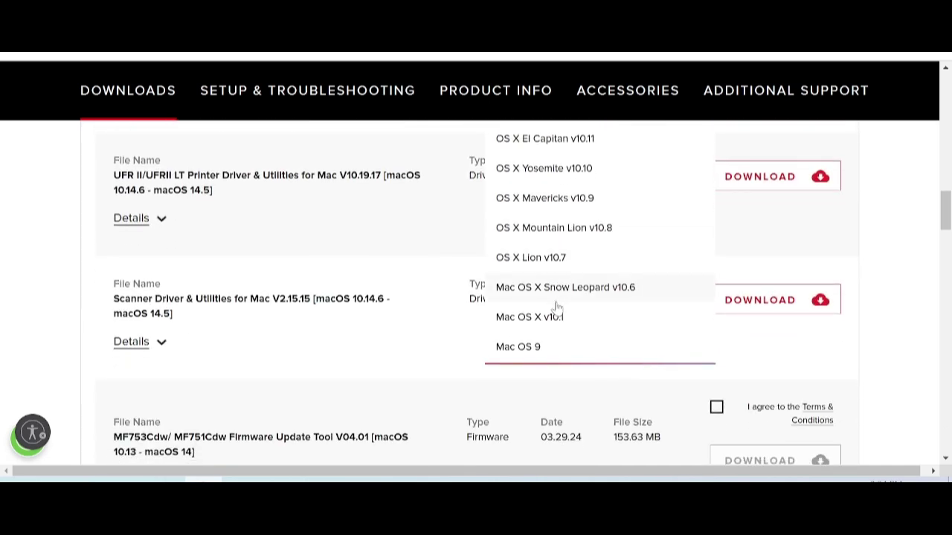
pyautogui.scroll(1, 551, 328)
pyautogui.scroll(1, 551, 328)
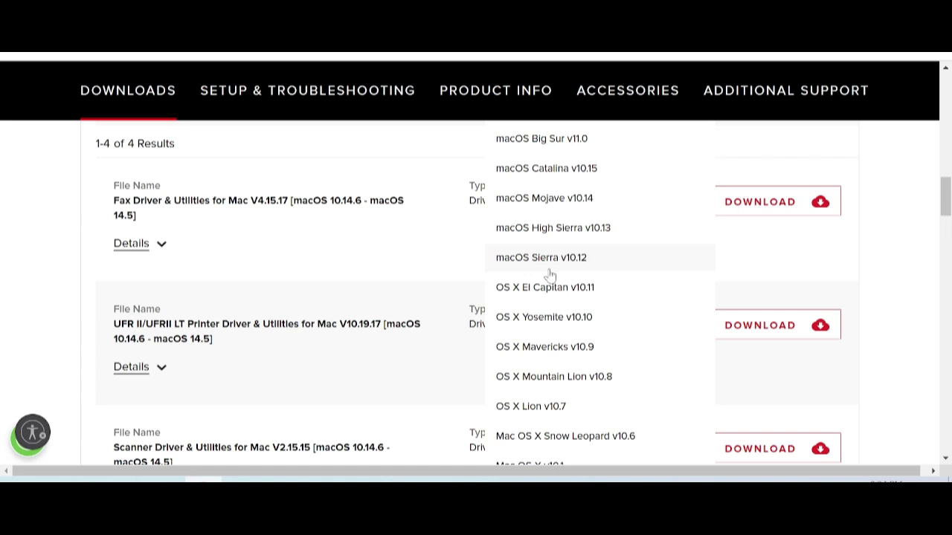
pyautogui.scroll(1, 547, 272)
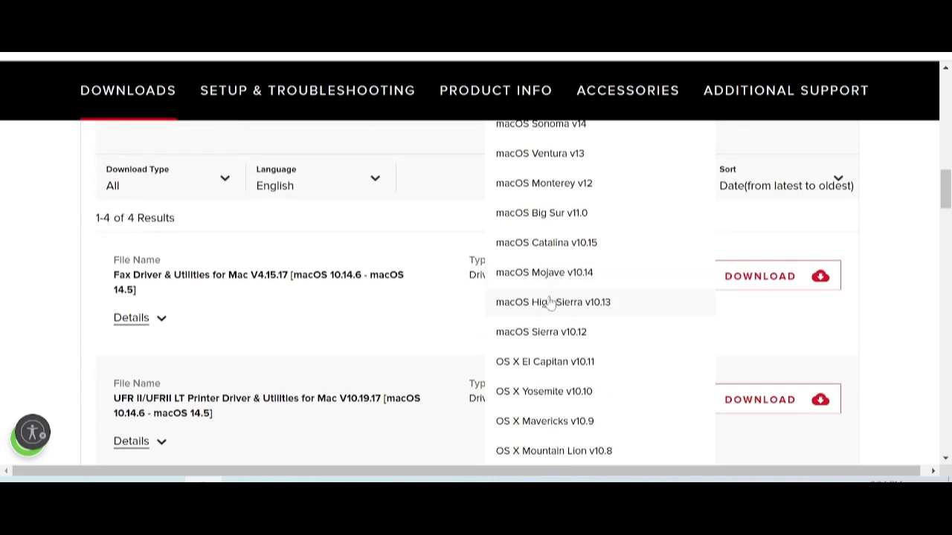
pyautogui.scroll(1, 548, 305)
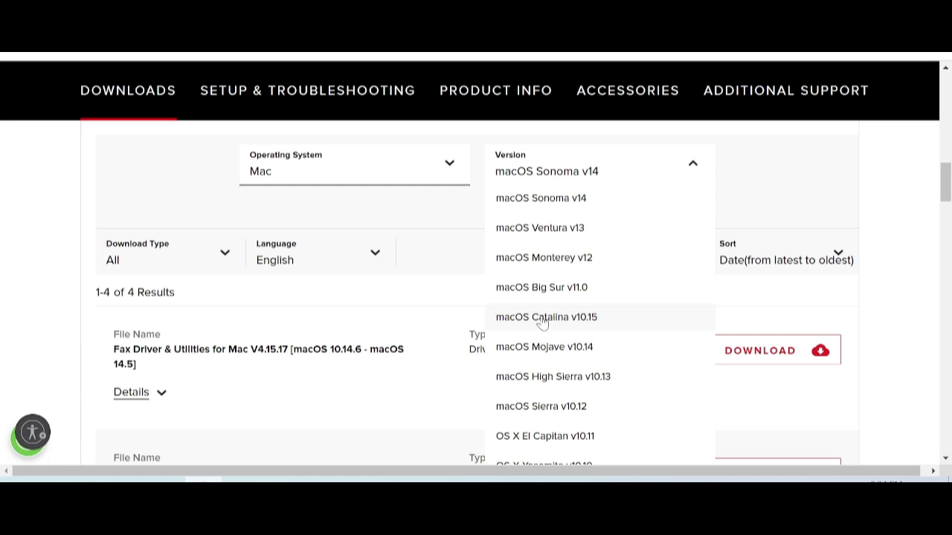
pyautogui.scroll(1, 543, 319)
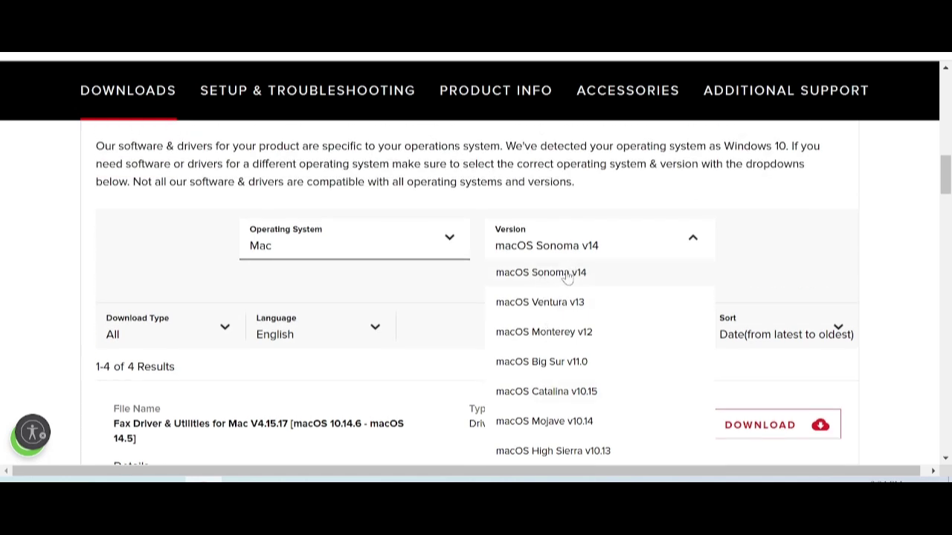
# Step: Switch the operating system filter to Linux, then reopen the operating system choices
pyautogui.click(420, 244)
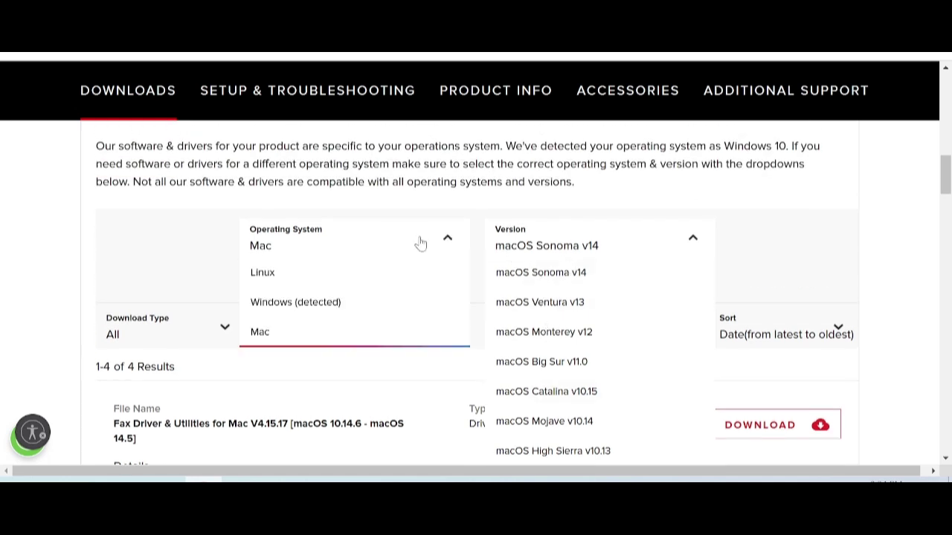
pyautogui.click(275, 280)
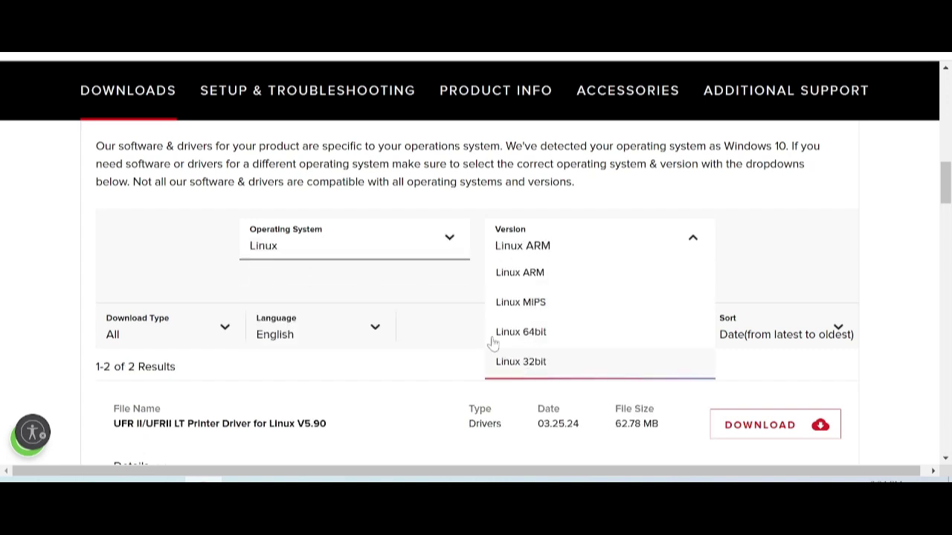
pyautogui.click(347, 256)
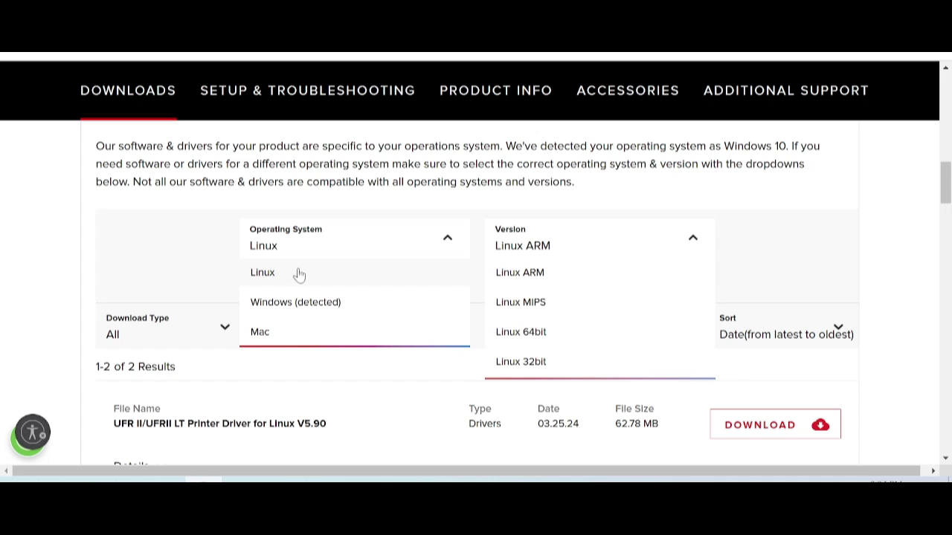
# Step: Filter the downloads to Windows (detected), version Windows 11, showing 7 results
pyautogui.click(271, 307)
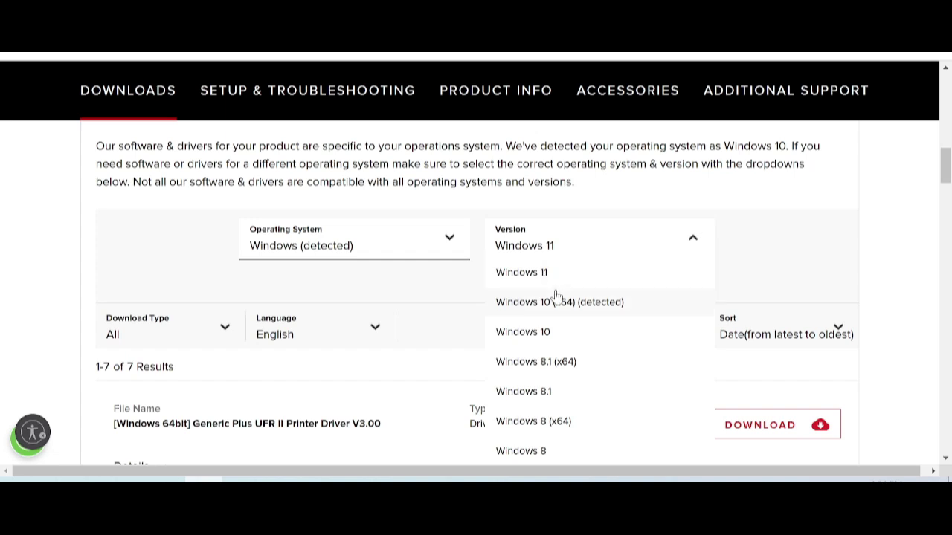
pyautogui.scroll(-1, 555, 327)
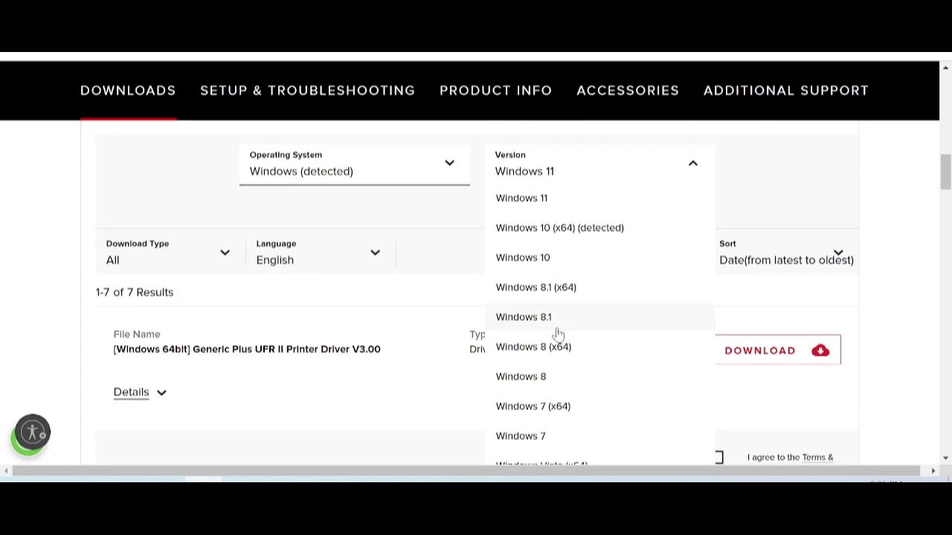
pyautogui.scroll(-1, 555, 329)
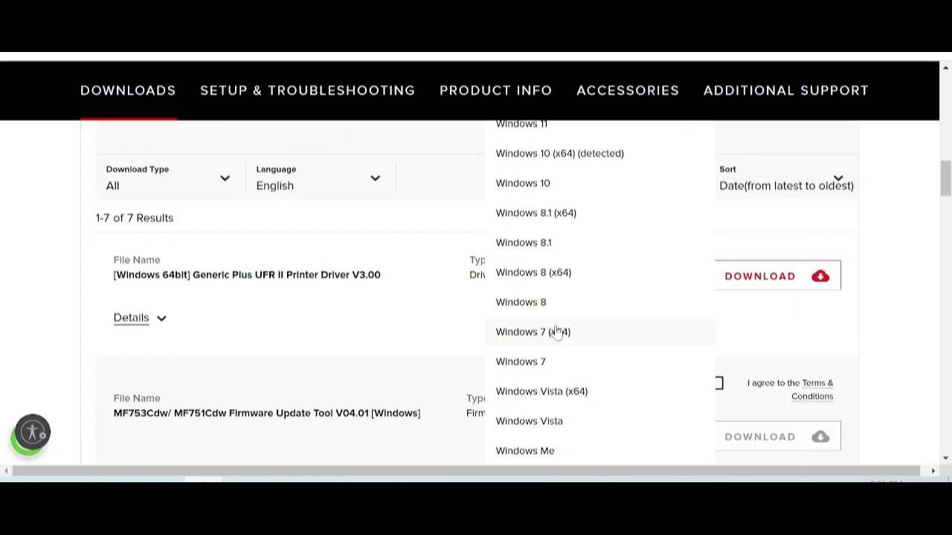
pyautogui.scroll(1, 557, 332)
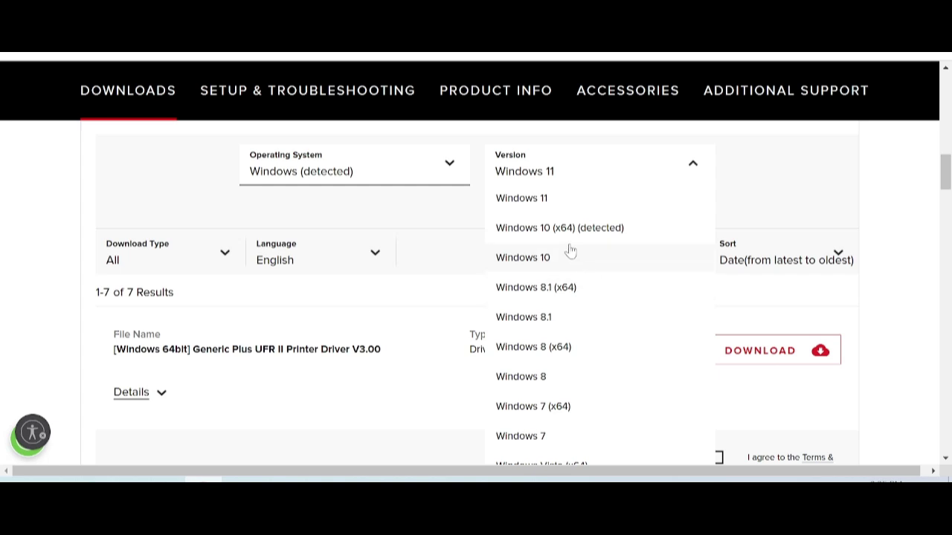
pyautogui.click(541, 200)
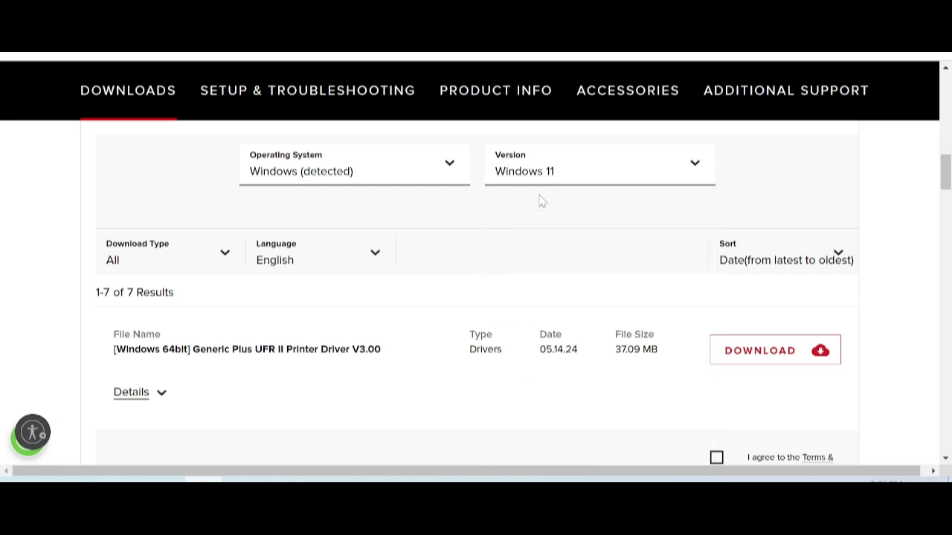
# Step: Scroll through the seven Windows 11 download results
pyautogui.scroll(-2, 538, 216)
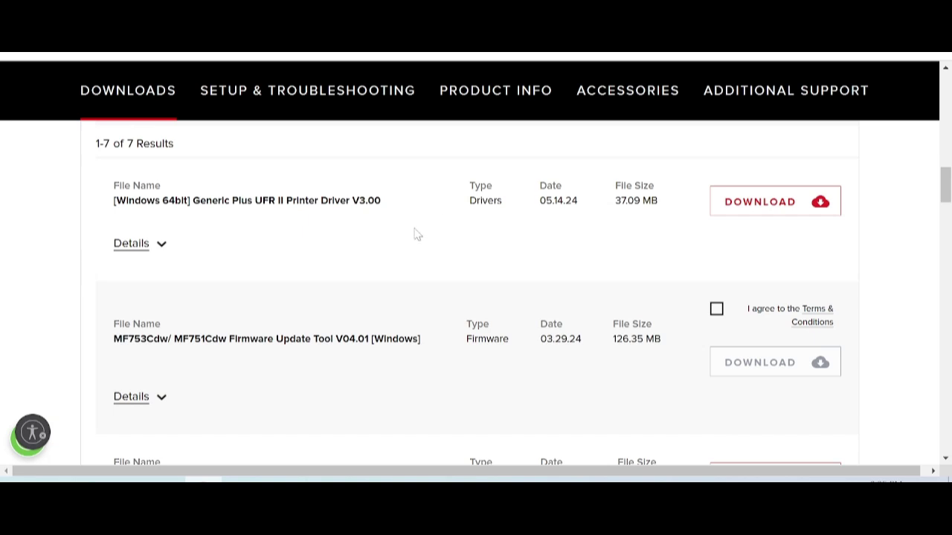
pyautogui.scroll(1, 391, 213)
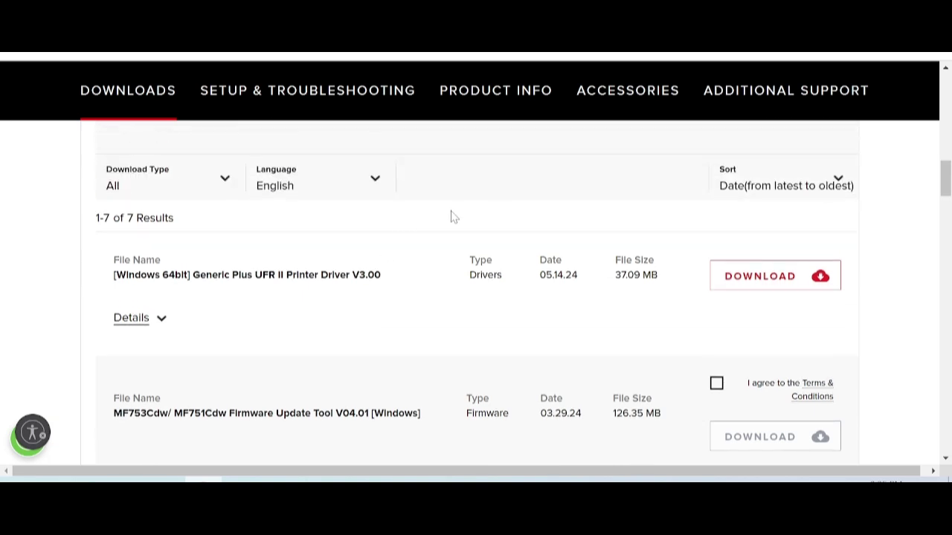
pyautogui.scroll(-1, 504, 228)
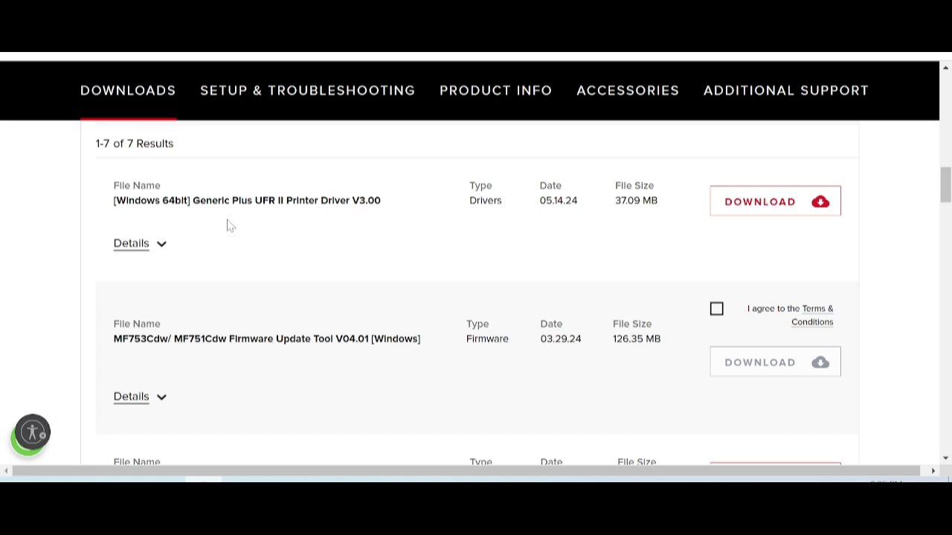
pyautogui.scroll(-4, 290, 227)
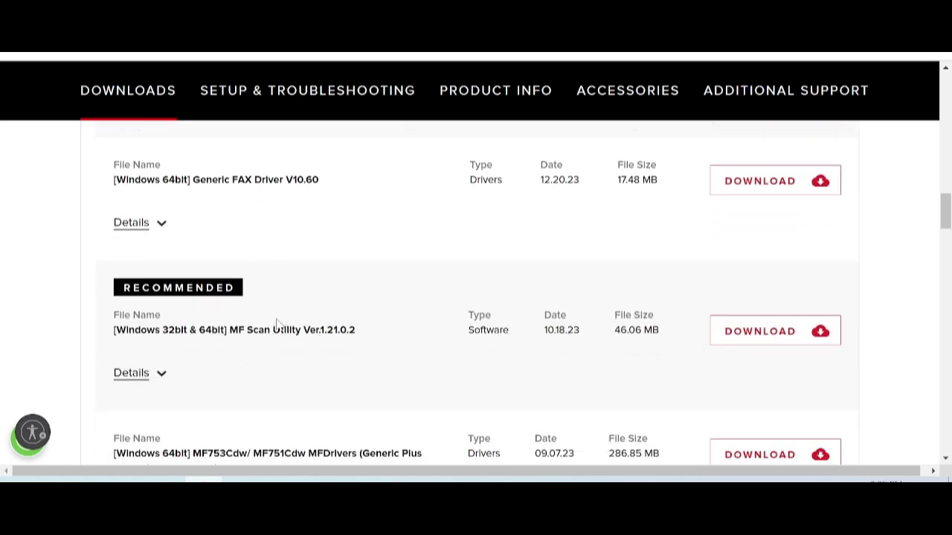
pyautogui.scroll(-2, 301, 287)
pyautogui.scroll(-2, 313, 262)
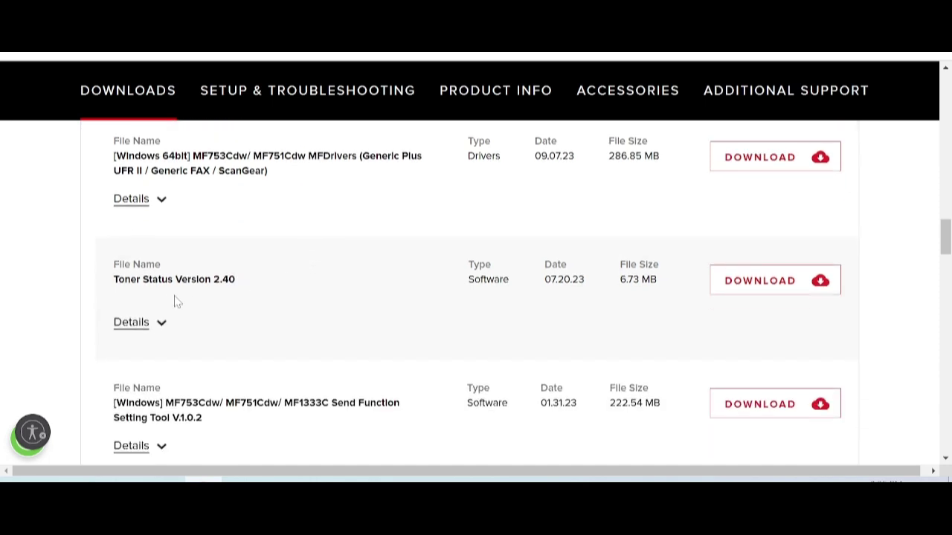
pyautogui.scroll(-6, 179, 298)
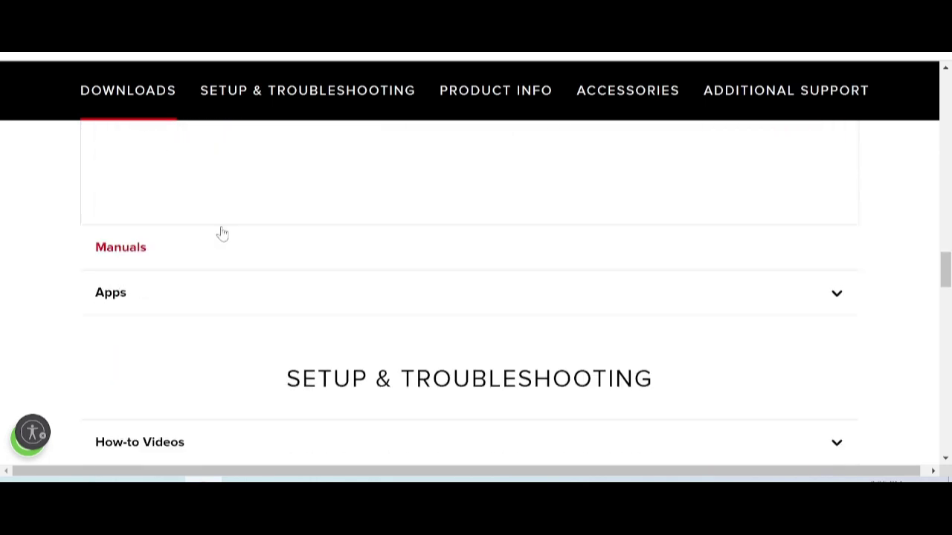
pyautogui.scroll(6, 238, 228)
pyautogui.scroll(5, 238, 238)
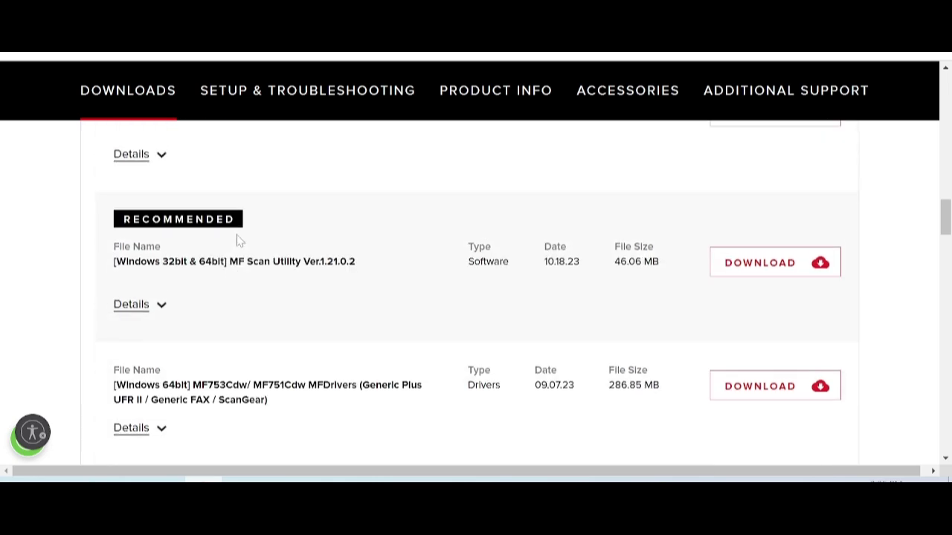
pyautogui.scroll(5, 231, 244)
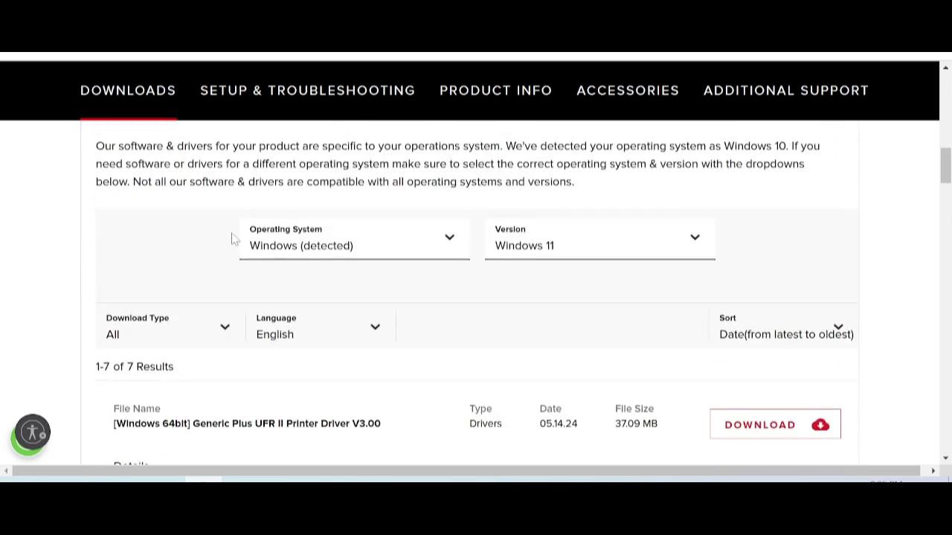
pyautogui.scroll(-2, 231, 240)
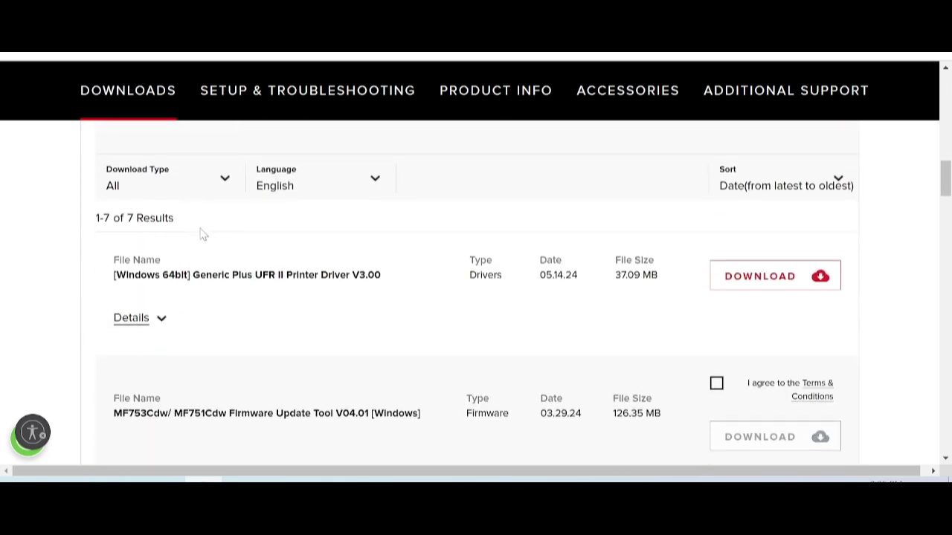
pyautogui.scroll(-1, 238, 238)
pyautogui.scroll(-2, 245, 249)
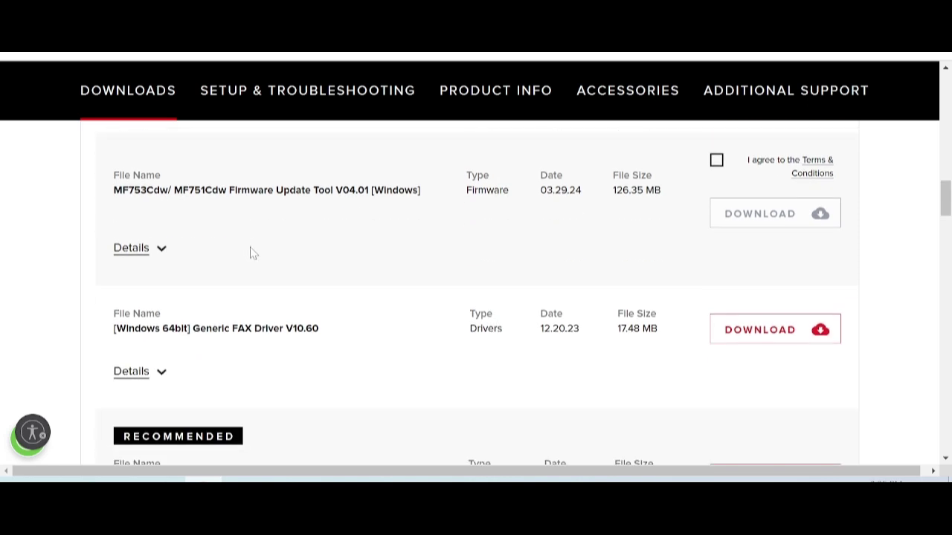
pyautogui.scroll(-3, 253, 253)
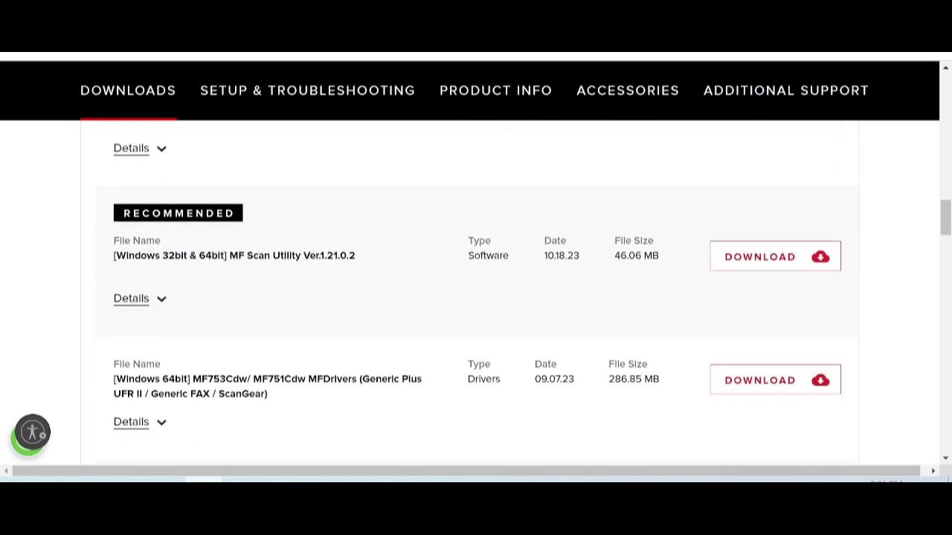
pyautogui.scroll(-1, 264, 257)
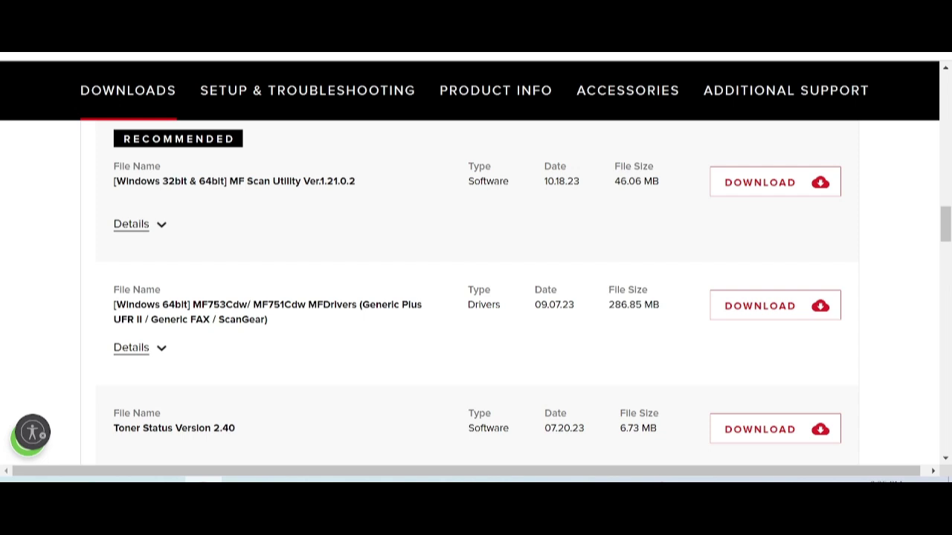
pyautogui.scroll(-1, 250, 297)
pyautogui.scroll(-2, 243, 303)
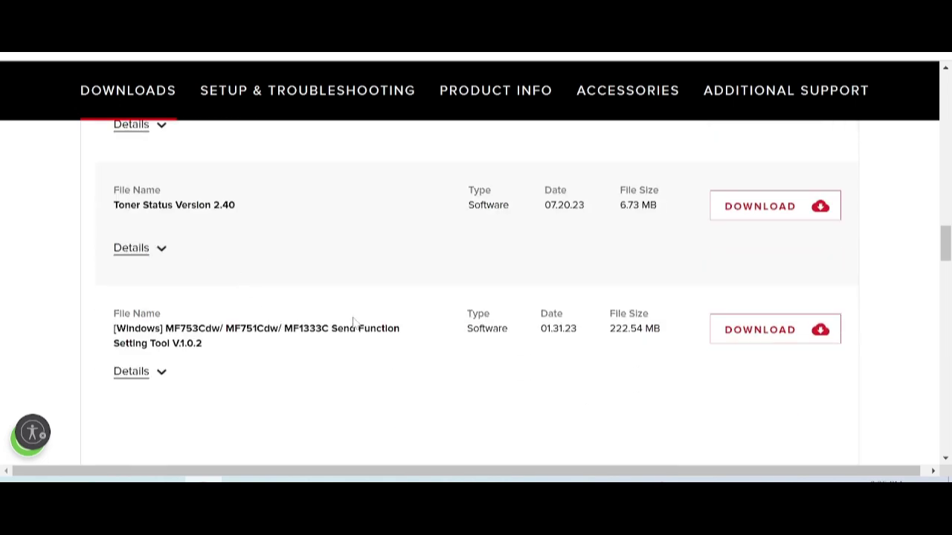
pyautogui.scroll(-7, 300, 308)
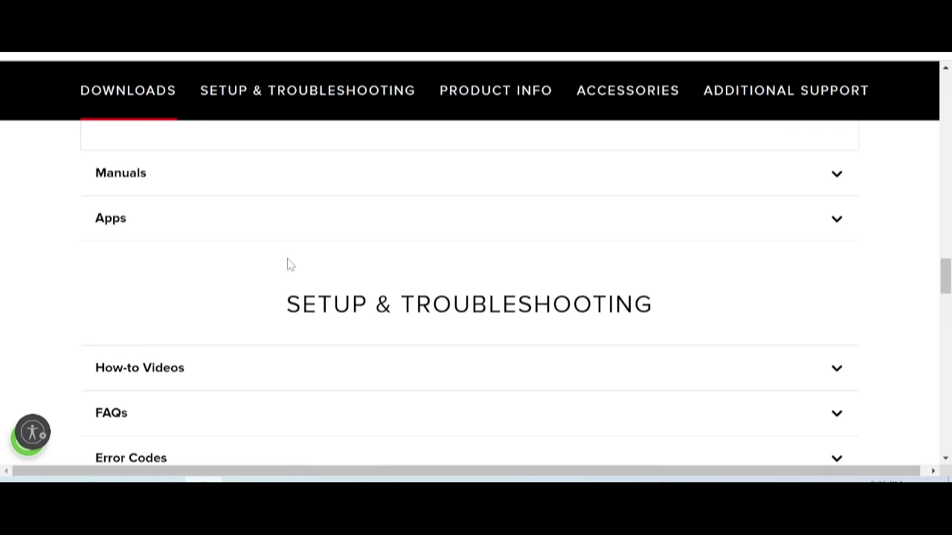
pyautogui.scroll(8, 311, 257)
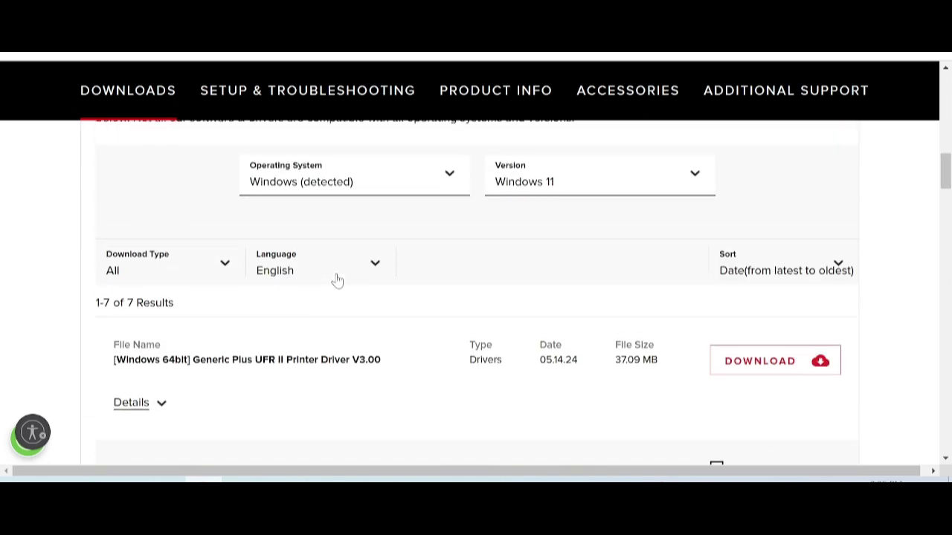
pyautogui.scroll(-1, 524, 273)
# Step: Change the version filter to Windows 10 (x64) (detected) and review the 8 results
pyautogui.click(567, 246)
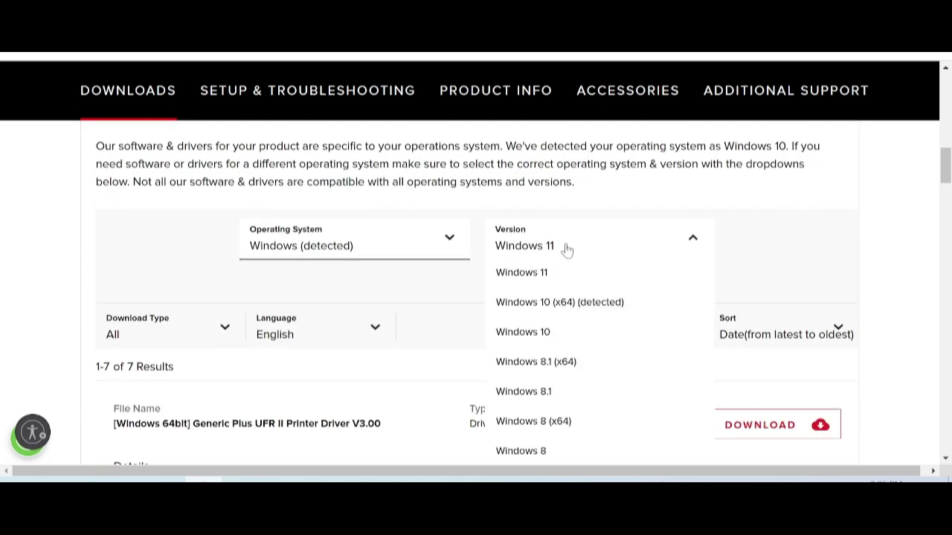
pyautogui.click(537, 304)
pyautogui.scroll(-3, 505, 261)
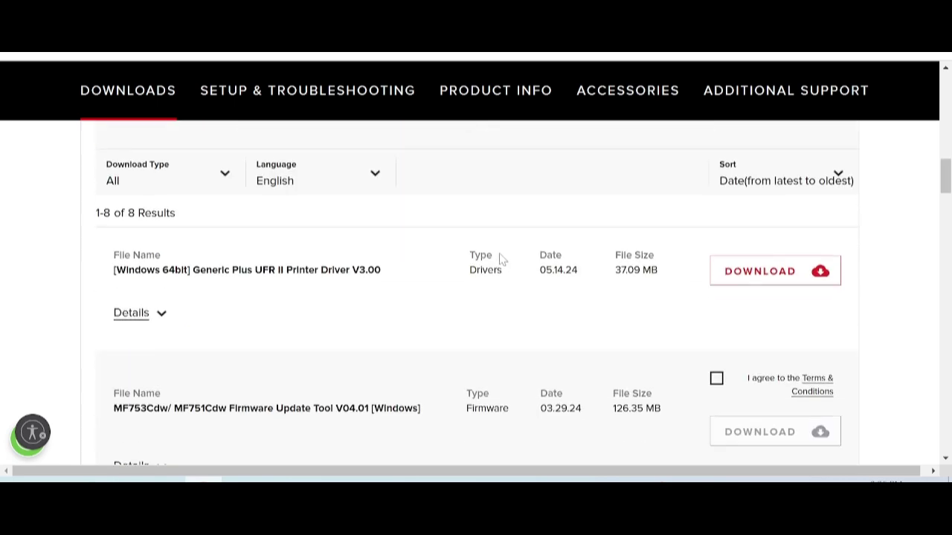
pyautogui.scroll(-3, 503, 216)
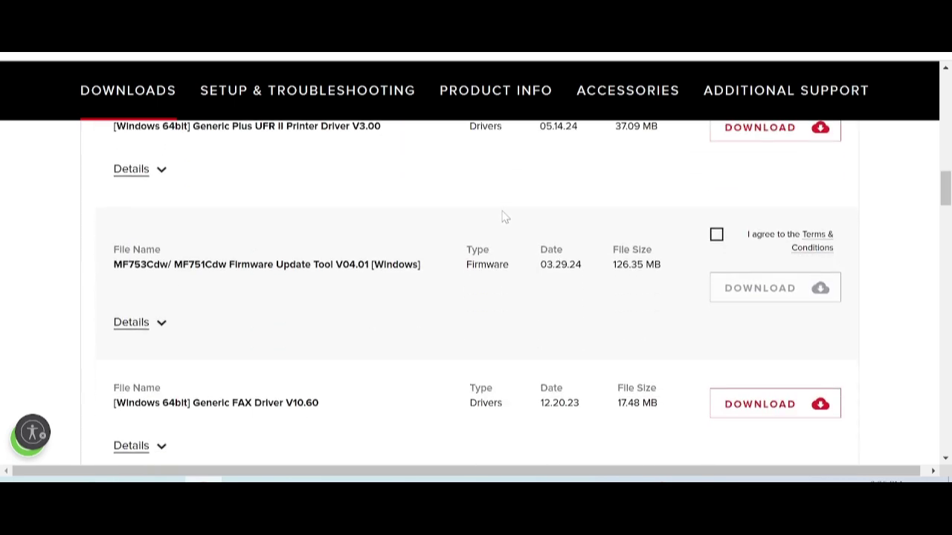
pyautogui.scroll(5, 502, 215)
# Step: Highlight the note about the detected Windows version and the advice to pick the correct system
pyautogui.scroll(-5, 502, 215)
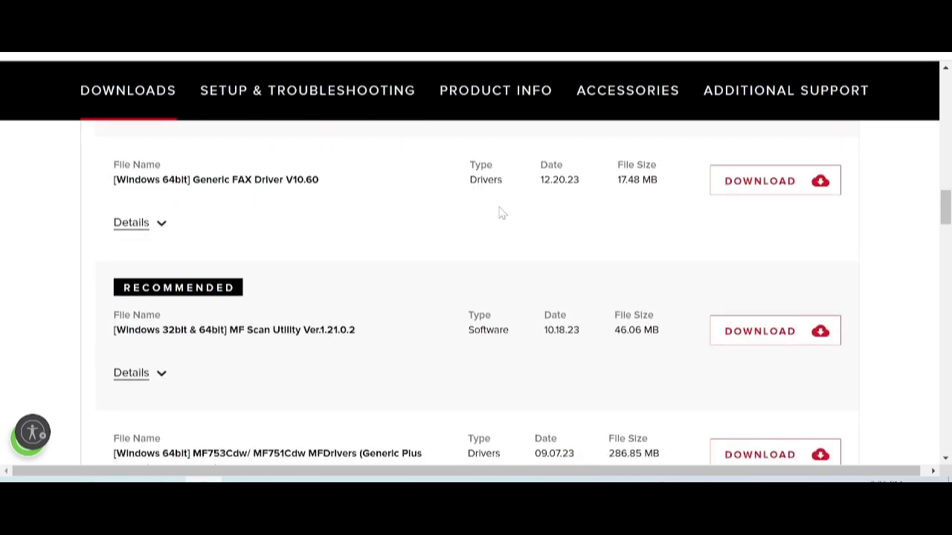
pyautogui.scroll(18, 499, 213)
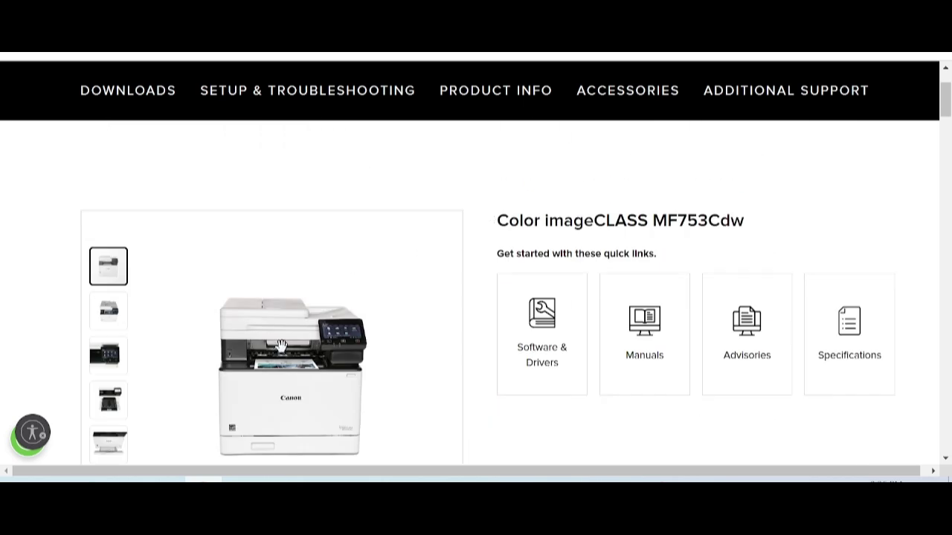
pyautogui.scroll(-8, 277, 337)
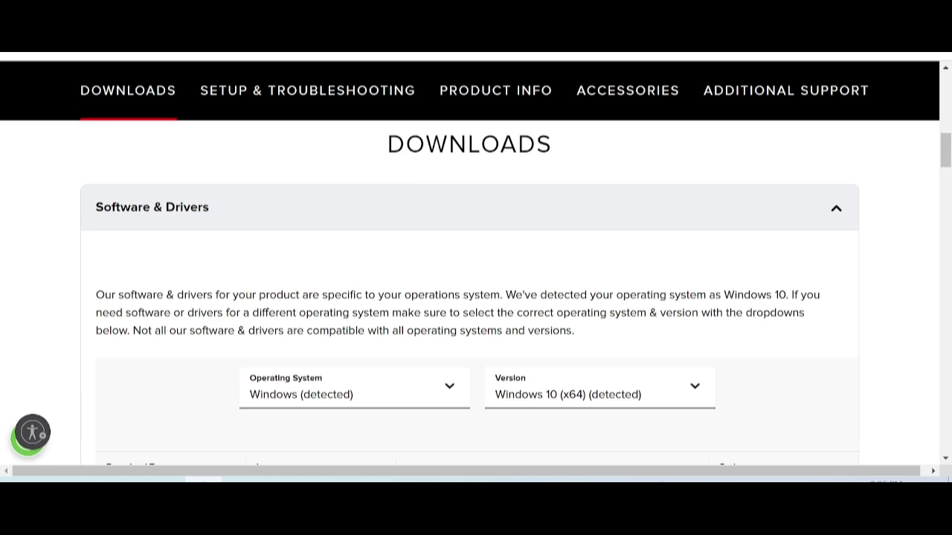
pyautogui.moveTo(715, 296); pyautogui.dragTo(772, 296)
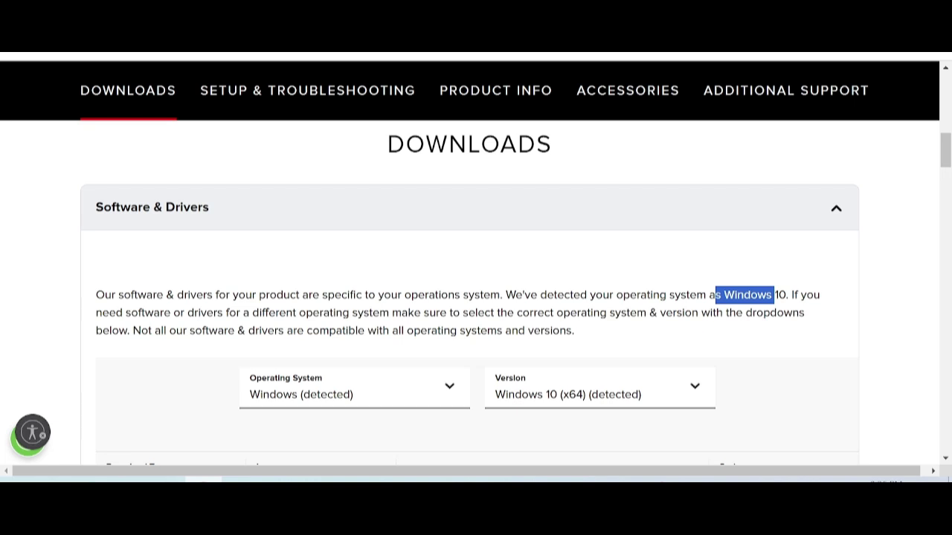
pyautogui.moveTo(573, 295); pyautogui.dragTo(715, 295)
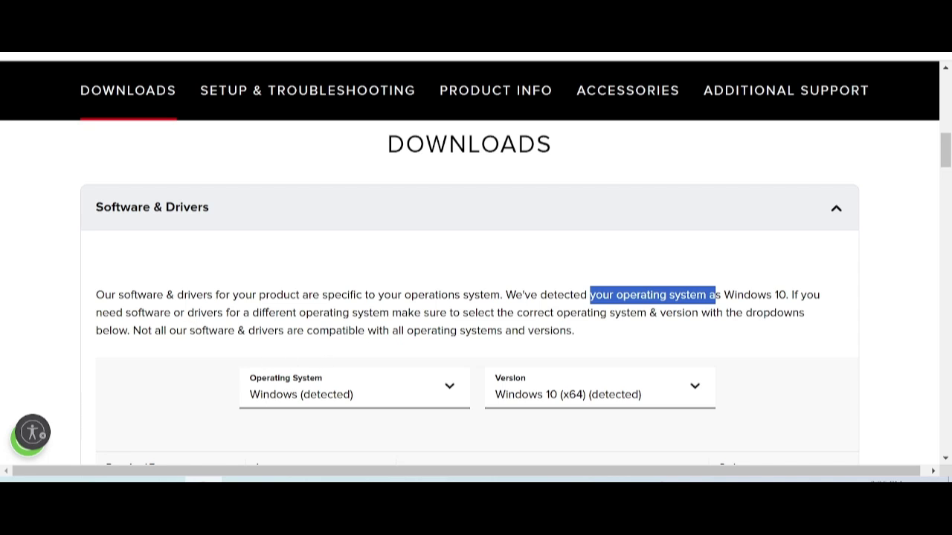
pyautogui.moveTo(357, 313); pyautogui.dragTo(502, 331)
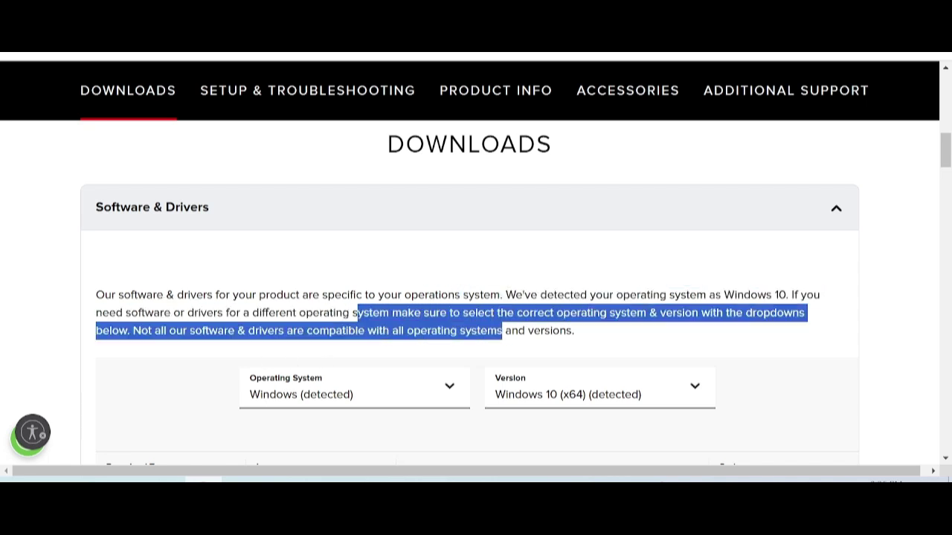
pyautogui.click(586, 329)
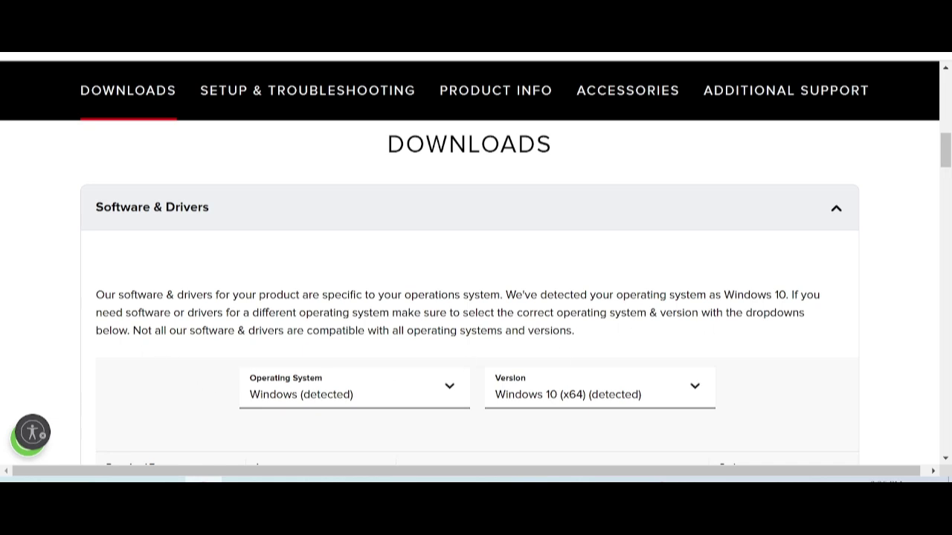
# Step: Scroll through the 8 Windows 10 (x64) downloads, including Laser NW Device Setup Utility and Toner Status
pyautogui.scroll(-1, 736, 301)
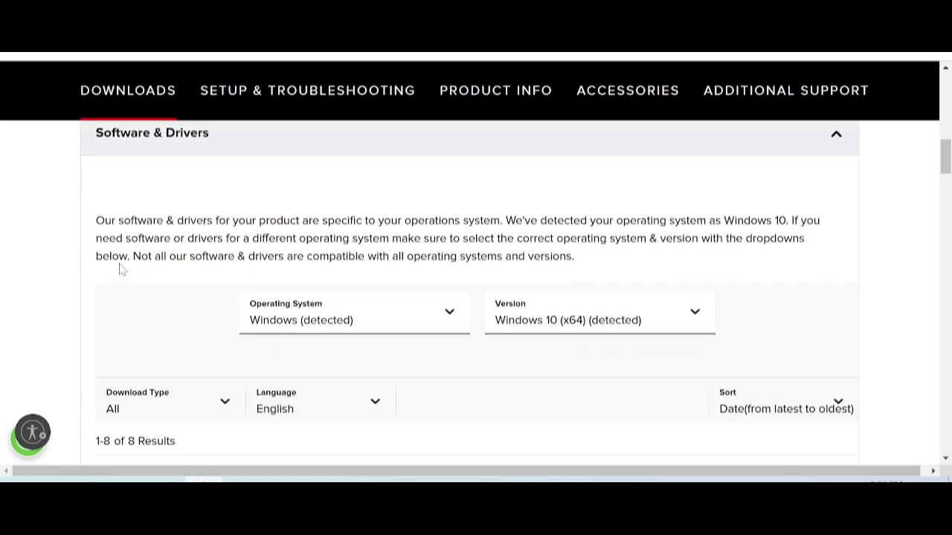
pyautogui.scroll(-1, 246, 255)
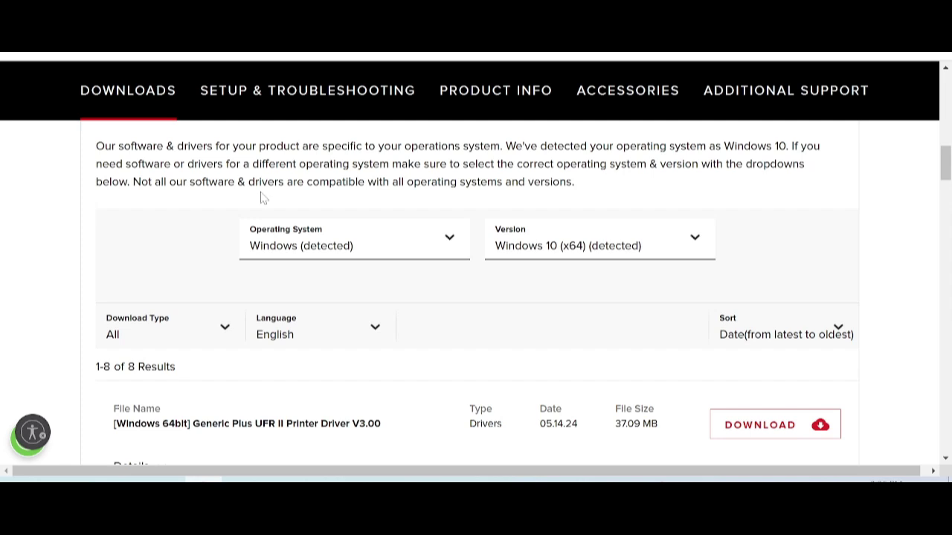
pyautogui.scroll(-2, 363, 239)
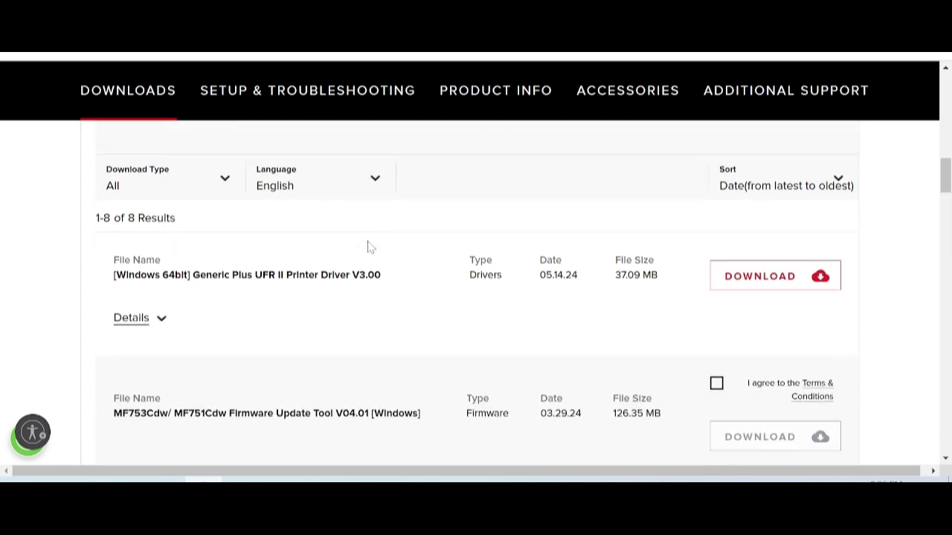
pyautogui.scroll(-4, 347, 270)
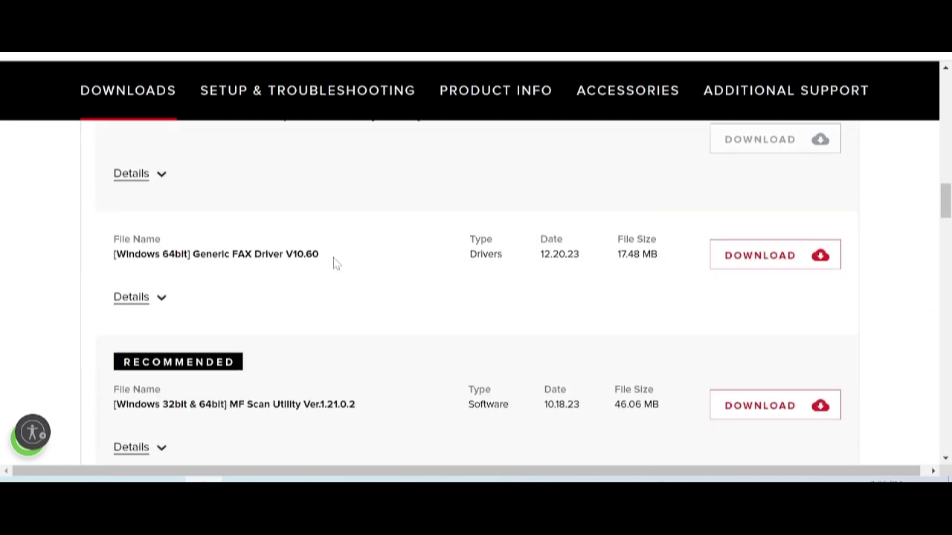
pyautogui.scroll(-2, 259, 272)
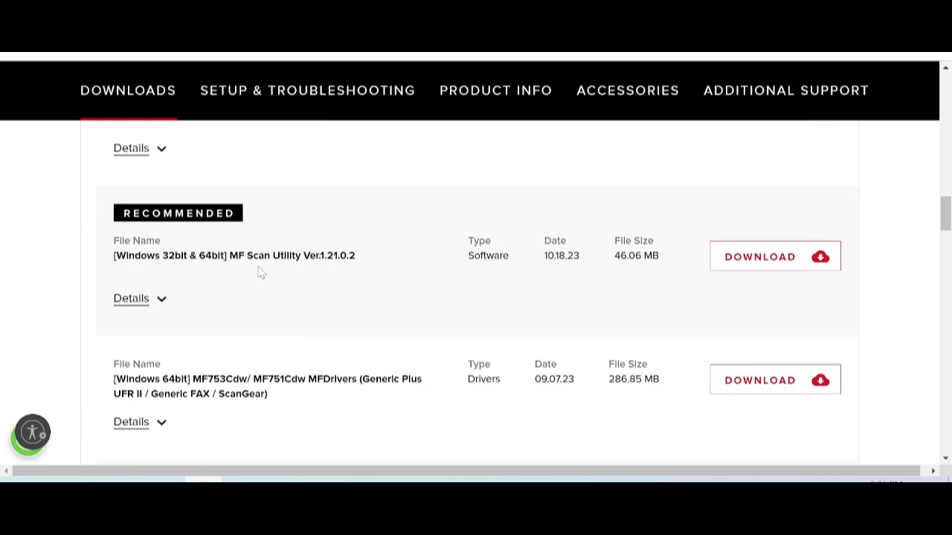
pyautogui.scroll(-1, 255, 268)
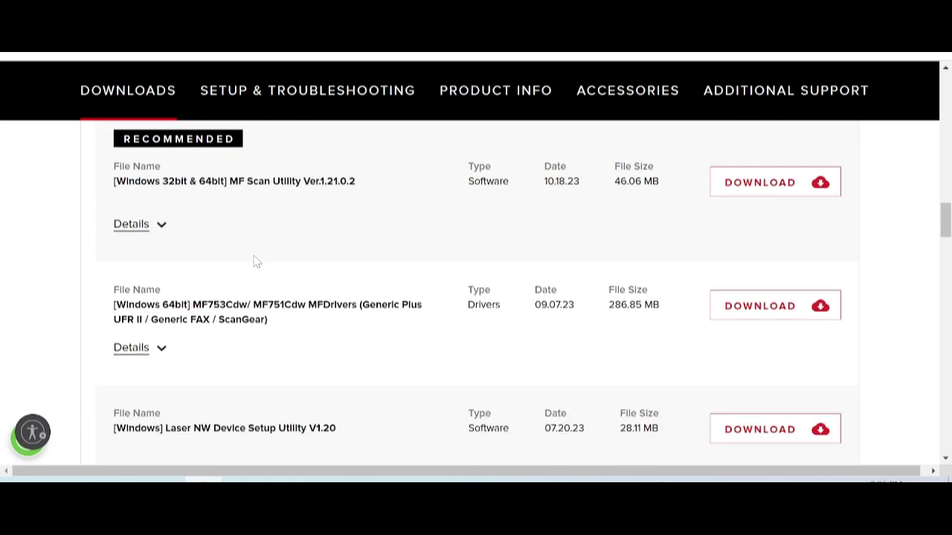
pyautogui.scroll(-2, 260, 259)
pyautogui.scroll(-1, 312, 236)
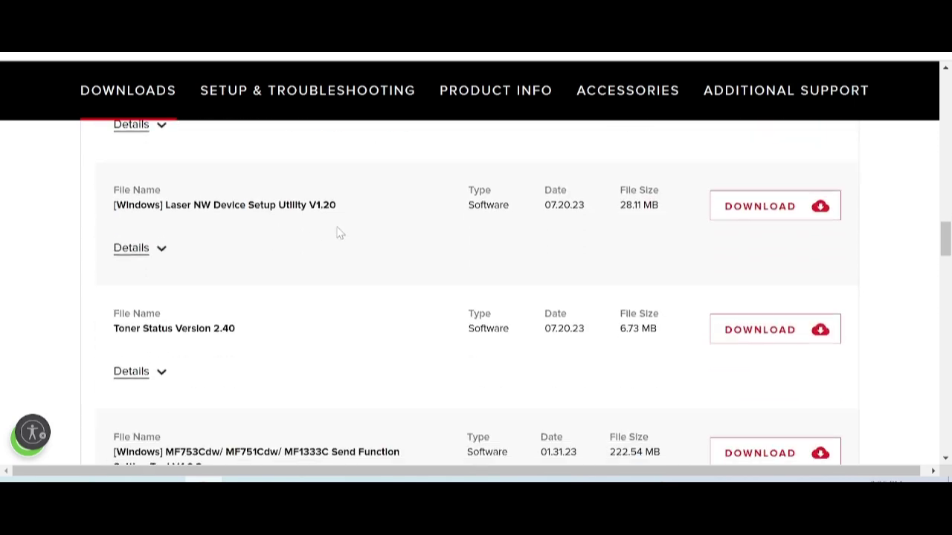
pyautogui.scroll(10, 521, 208)
pyautogui.click(563, 249)
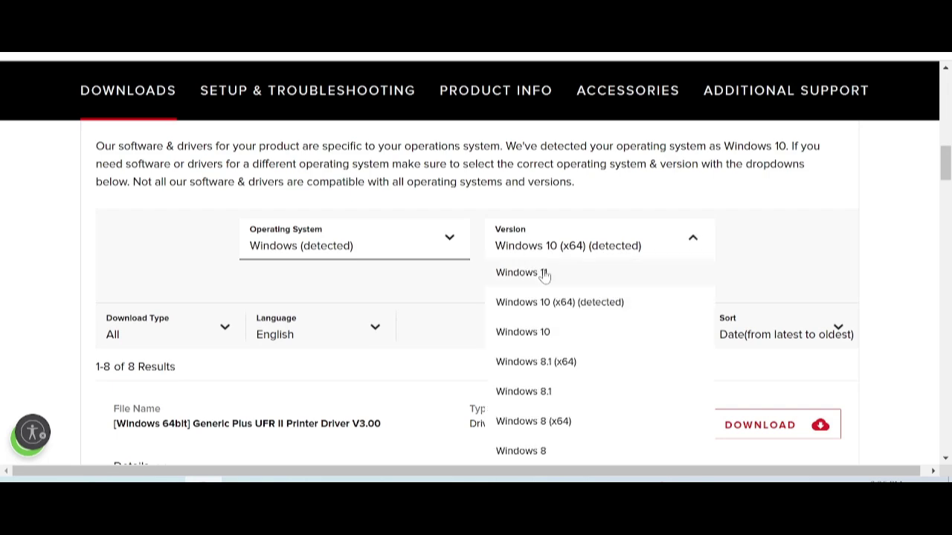
pyautogui.click(531, 273)
pyautogui.scroll(-4, 508, 251)
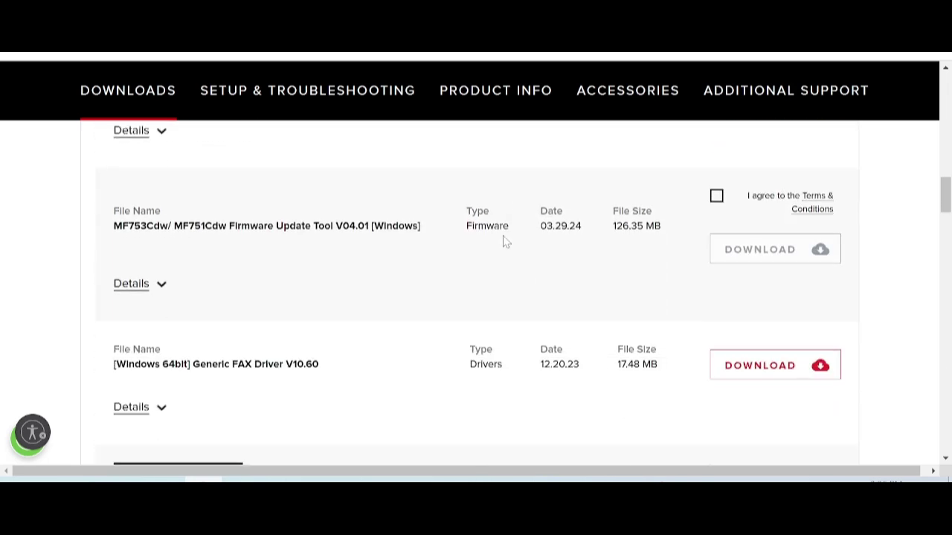
pyautogui.scroll(-10, 483, 238)
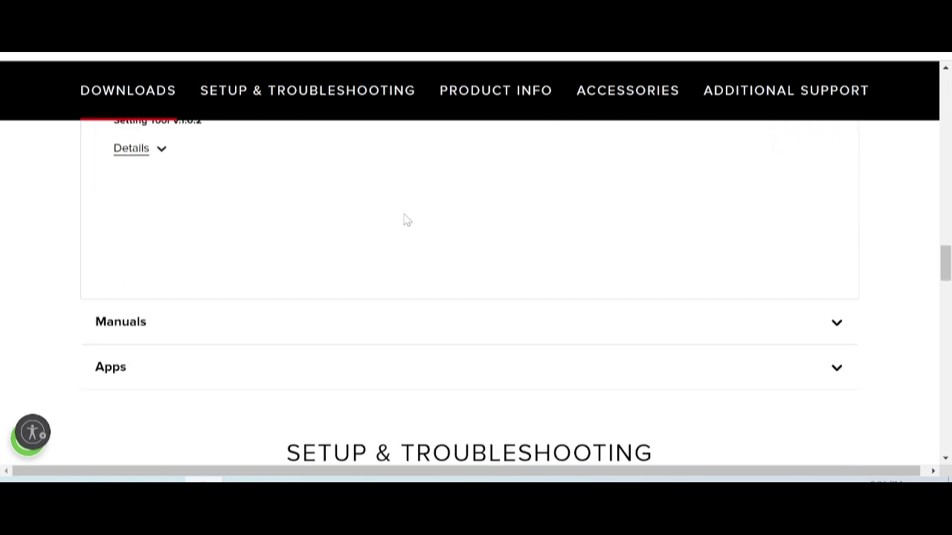
pyautogui.scroll(5, 424, 253)
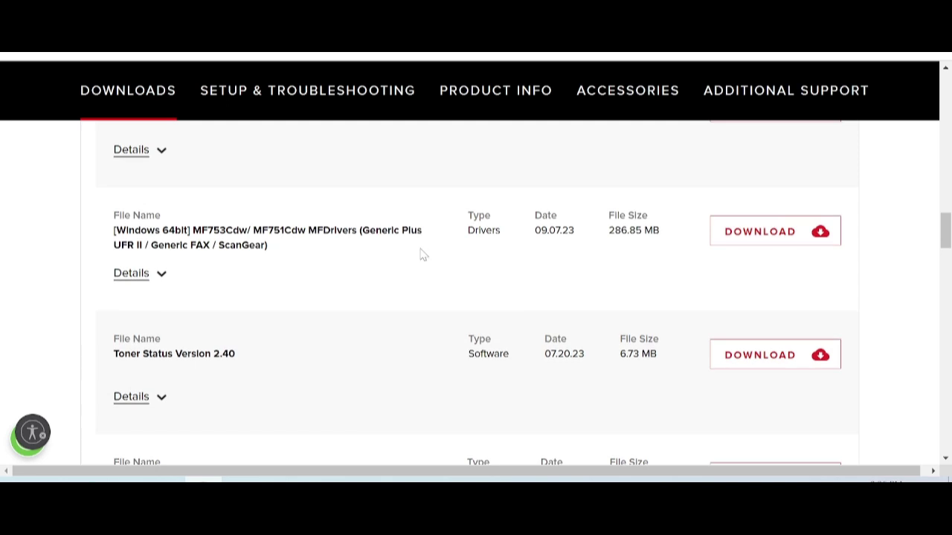
pyautogui.scroll(2, 421, 252)
pyautogui.scroll(2, 426, 246)
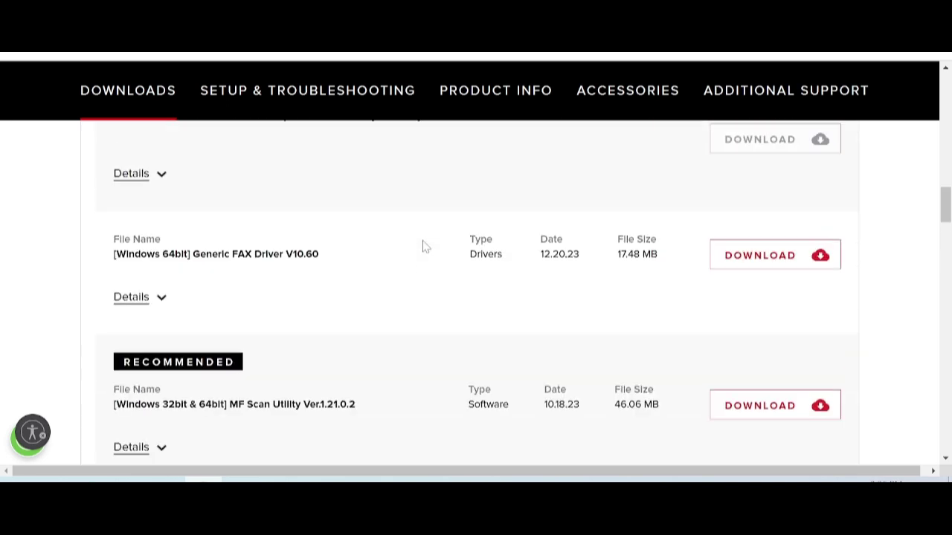
pyautogui.scroll(6, 423, 249)
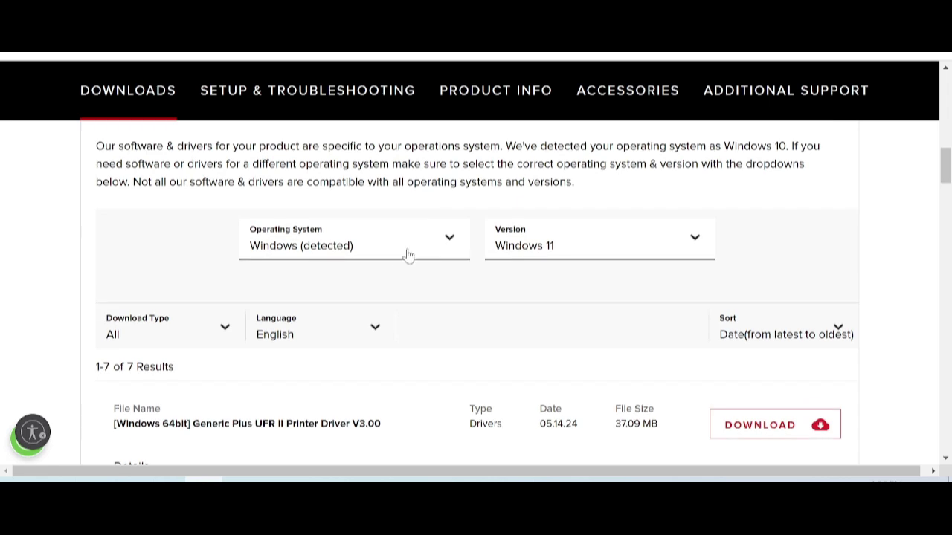
pyautogui.scroll(-1, 290, 305)
pyautogui.click(237, 263)
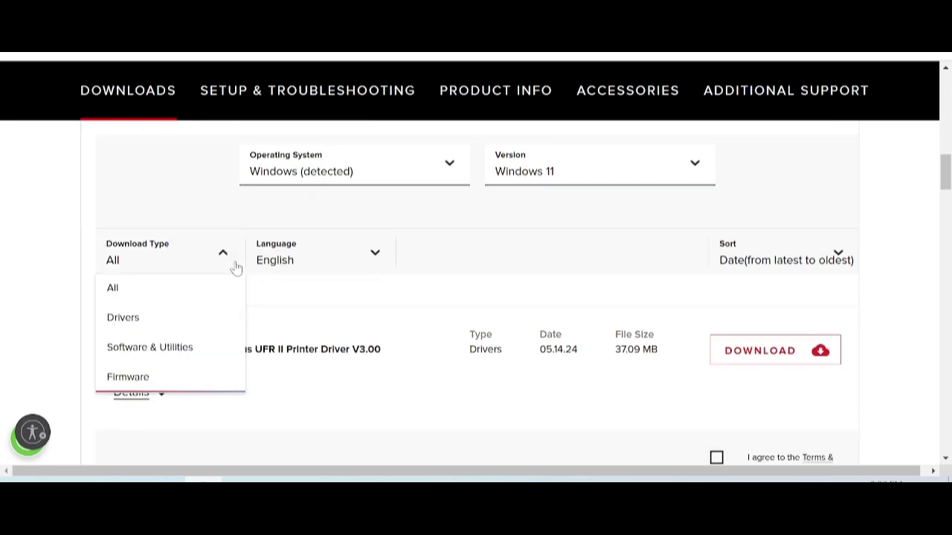
pyautogui.click(157, 326)
pyautogui.scroll(-2, 282, 290)
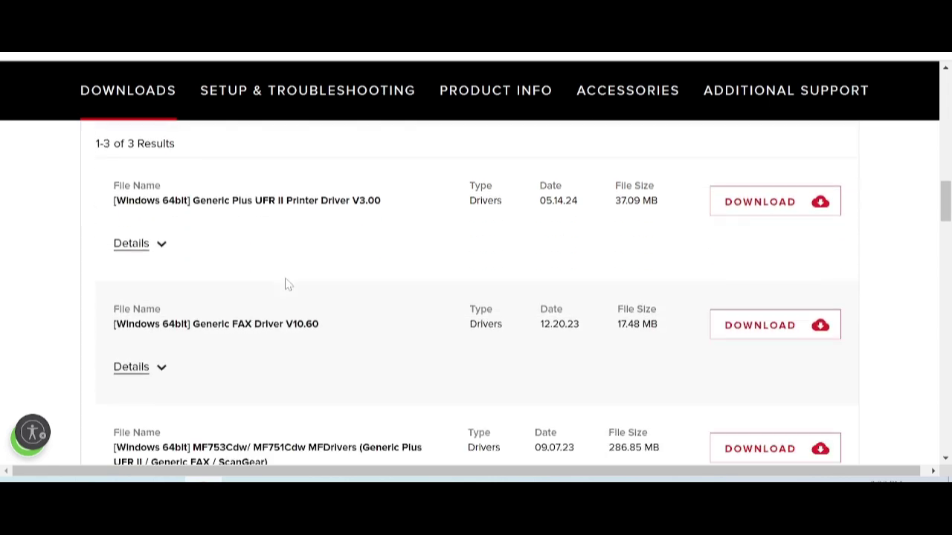
pyautogui.scroll(2, 233, 213)
pyautogui.click(166, 255)
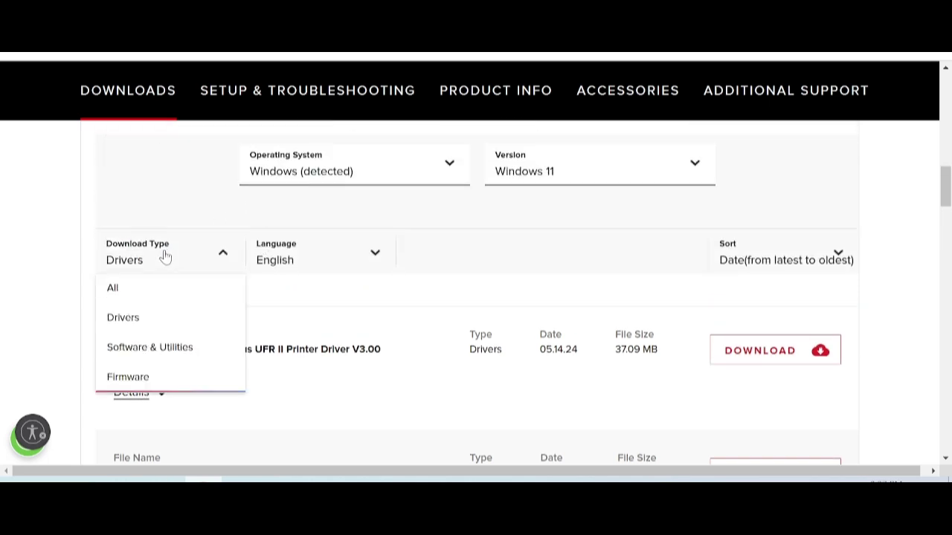
pyautogui.click(115, 296)
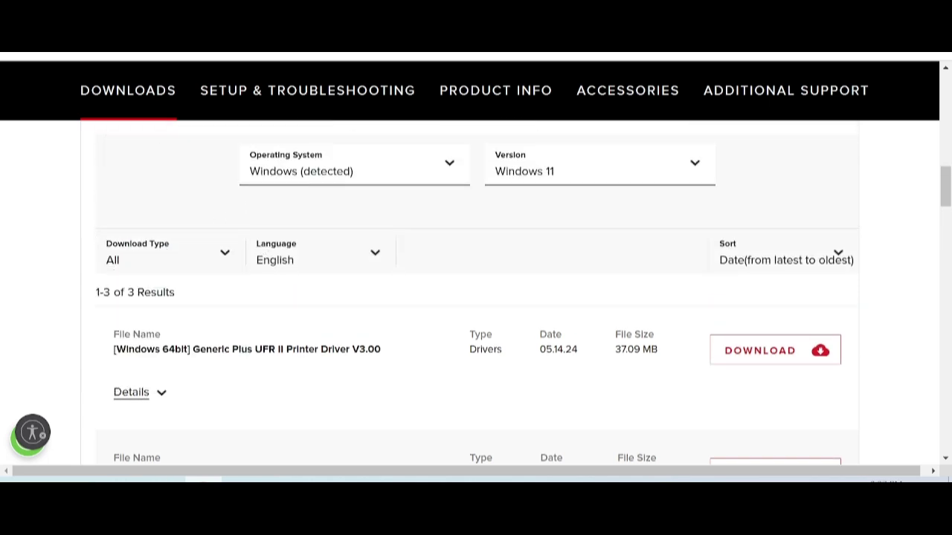
pyautogui.scroll(-1, 312, 341)
pyautogui.scroll(-2, 301, 303)
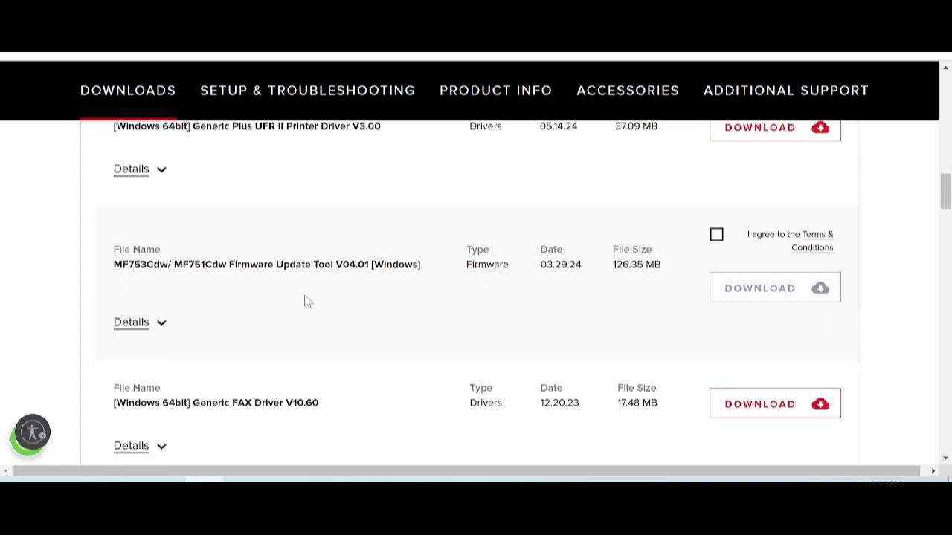
pyautogui.scroll(-2, 305, 301)
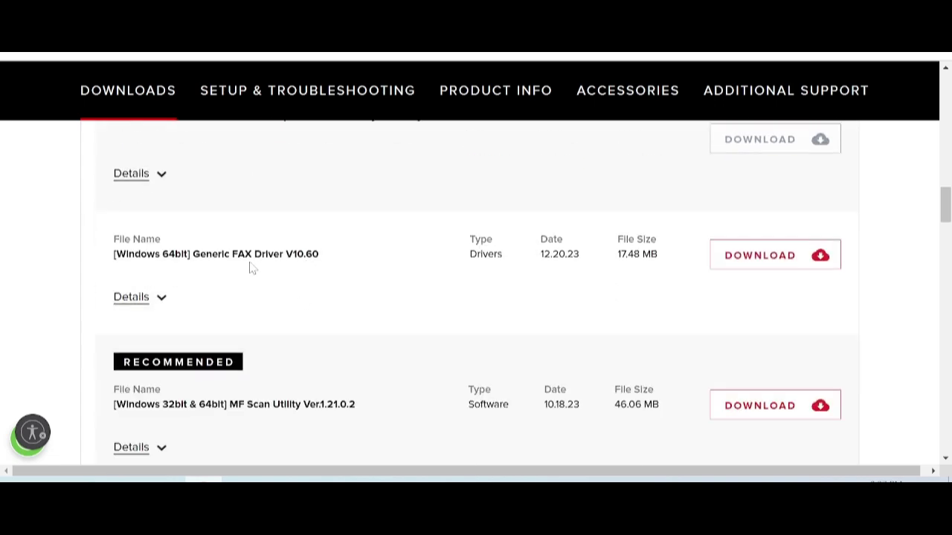
pyautogui.scroll(-4, 253, 270)
pyautogui.scroll(-2, 263, 274)
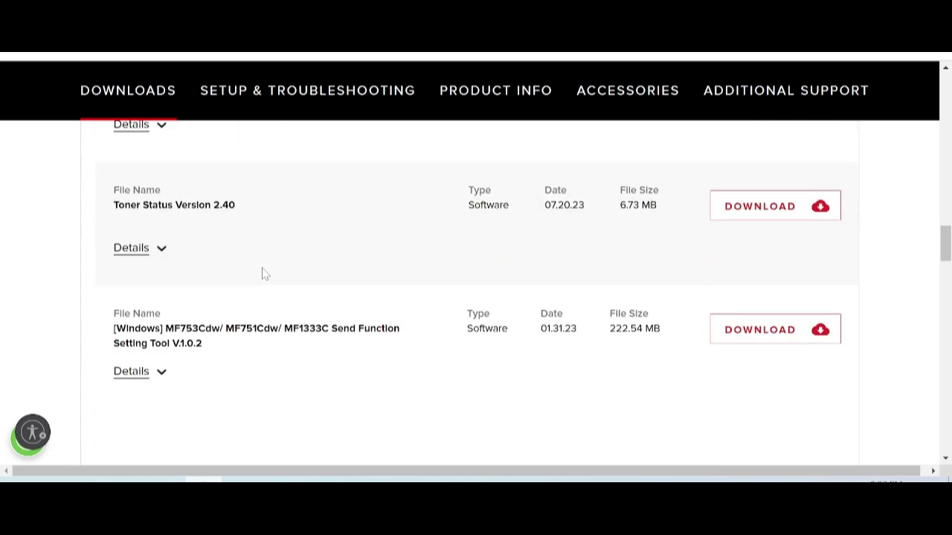
pyautogui.scroll(-2, 262, 273)
pyautogui.scroll(15, 260, 268)
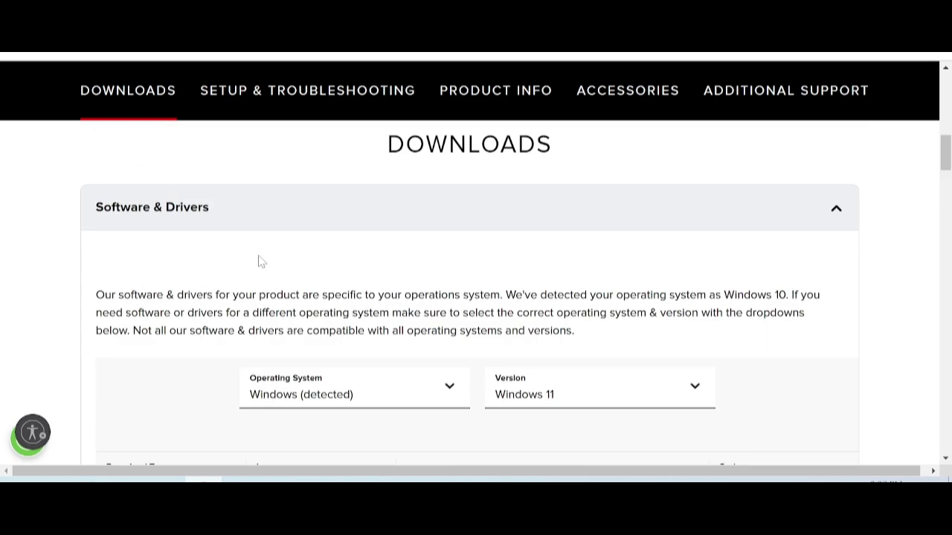
# Step: Highlight parts of the Generic Plus UFR II driver and MF Scan Utility names
pyautogui.scroll(-3, 264, 264)
pyautogui.moveTo(277, 349); pyautogui.dragTo(320, 348)
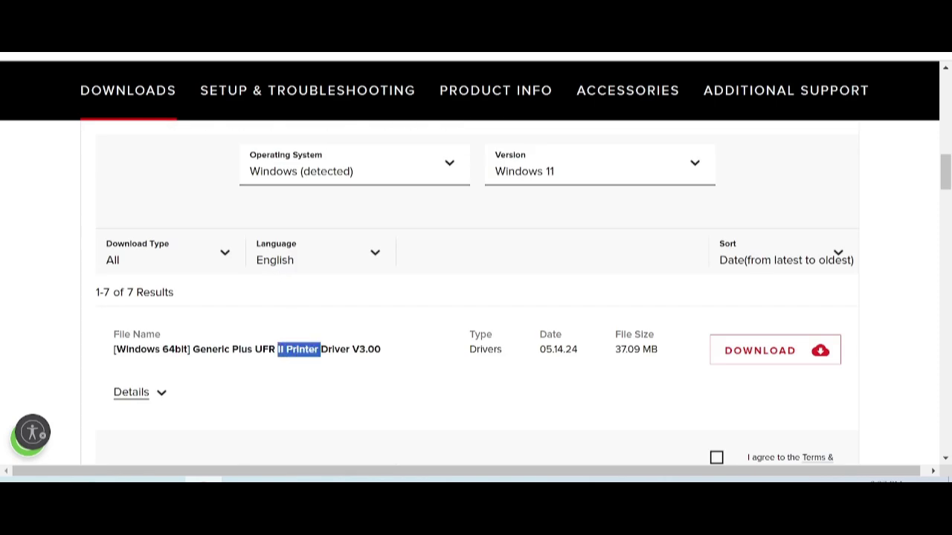
pyautogui.click(281, 364)
pyautogui.moveTo(231, 349); pyautogui.dragTo(328, 348)
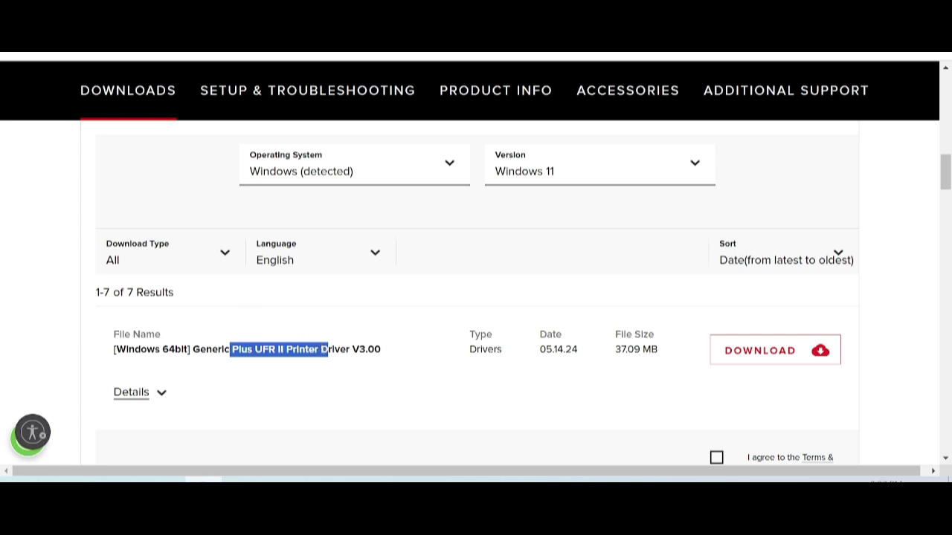
pyautogui.click(287, 349)
pyautogui.moveTo(287, 348); pyautogui.dragTo(306, 349)
pyautogui.scroll(-8, 315, 342)
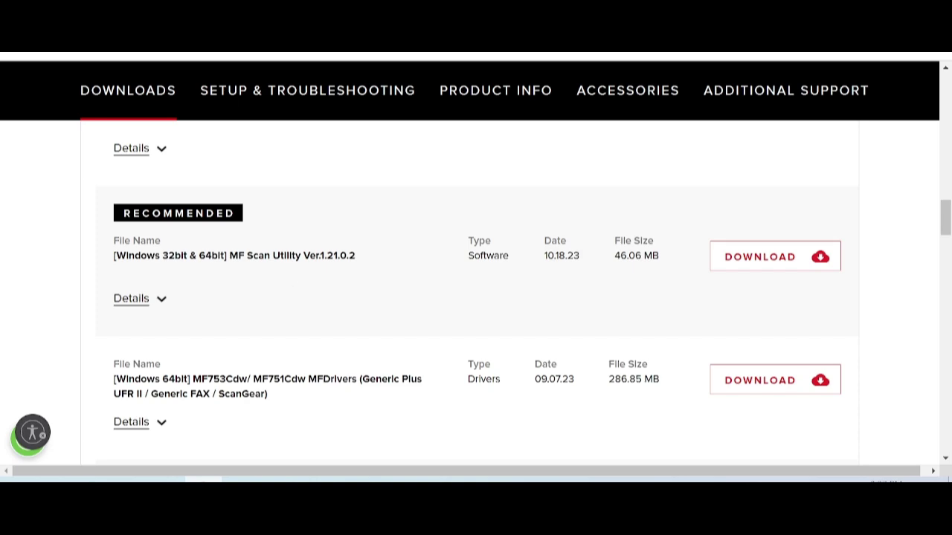
pyautogui.moveTo(247, 255); pyautogui.dragTo(273, 255)
pyautogui.scroll(8, 335, 283)
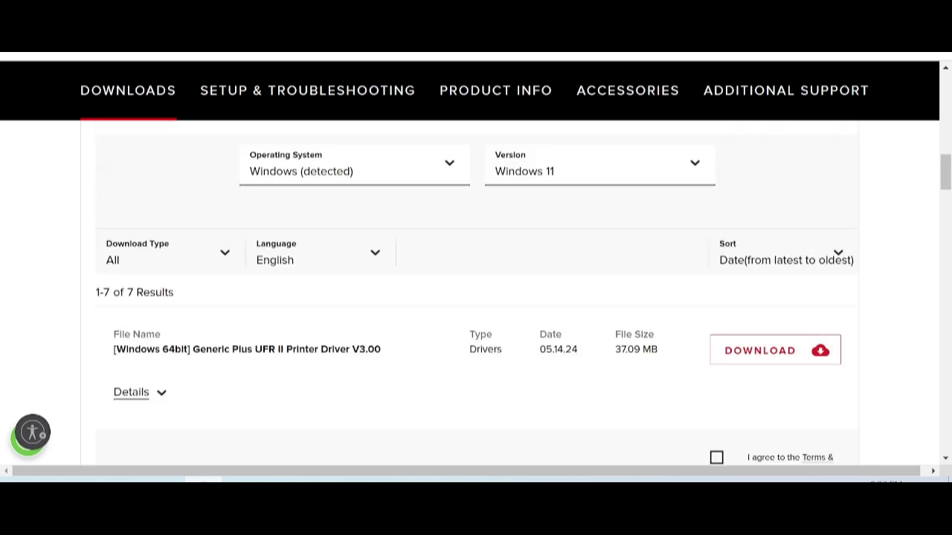
# Step: Expand the Generic Plus UFR II Printer Driver V3.00 details and highlight parts of its description
pyautogui.click(179, 392)
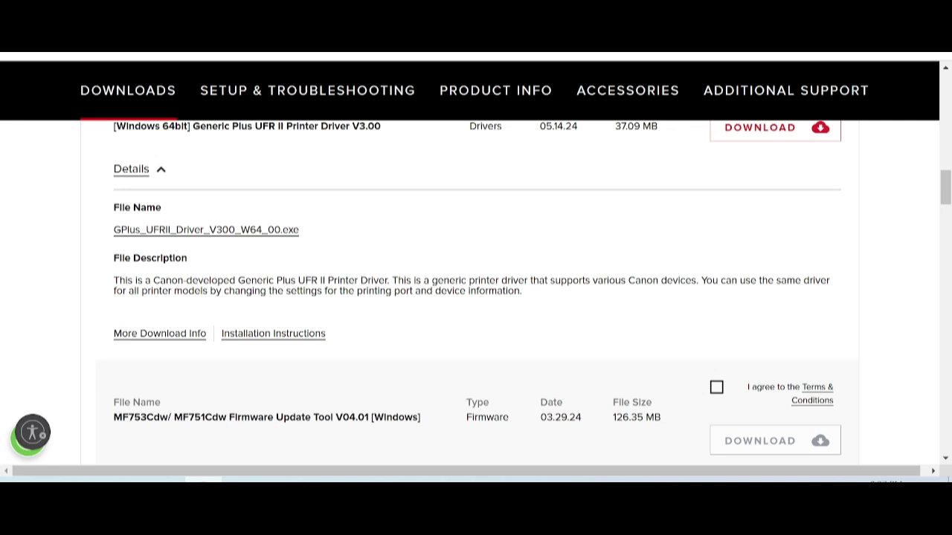
pyautogui.moveTo(311, 291); pyautogui.dragTo(410, 291)
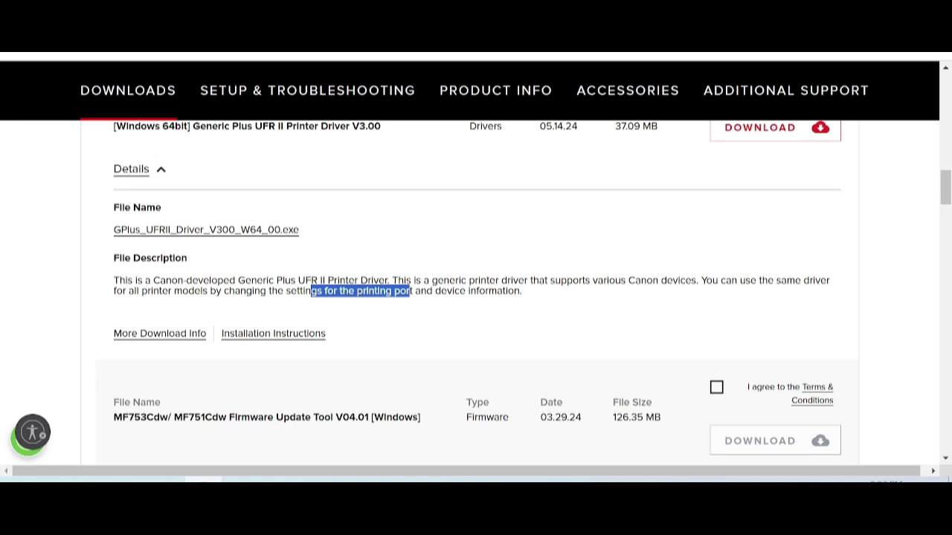
pyautogui.moveTo(300, 290); pyautogui.dragTo(415, 291)
pyautogui.moveTo(147, 291); pyautogui.dragTo(183, 290)
pyautogui.scroll(2, 392, 289)
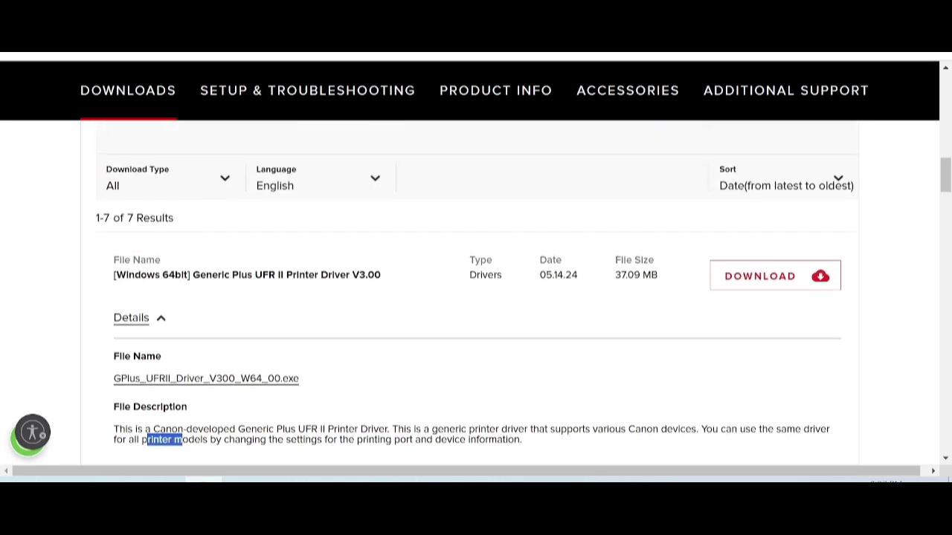
pyautogui.scroll(-2, 392, 288)
pyautogui.scroll(2, 391, 289)
# Step: Download the Generic Plus UFR II Printer Driver V3.00 and close the download-help popup
pyautogui.click(751, 285)
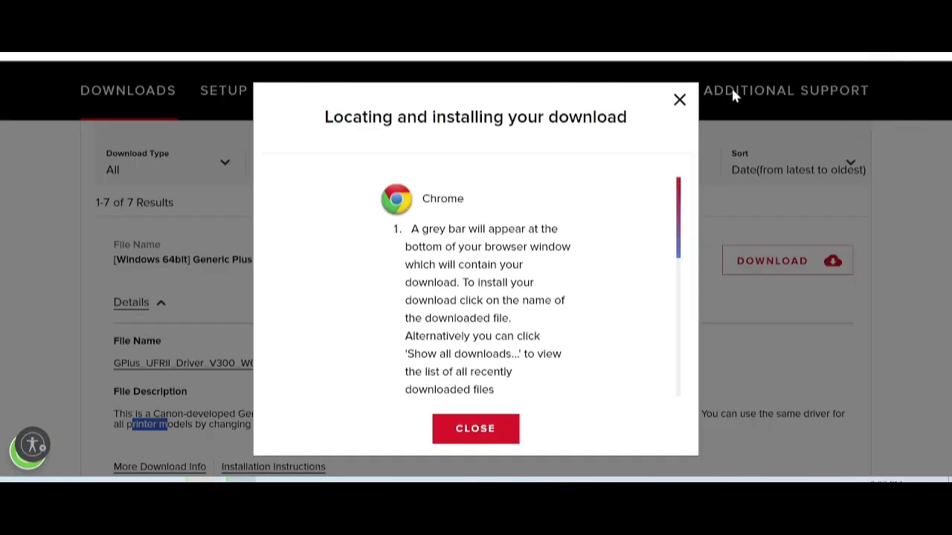
pyautogui.click(679, 100)
pyautogui.scroll(10, 665, 240)
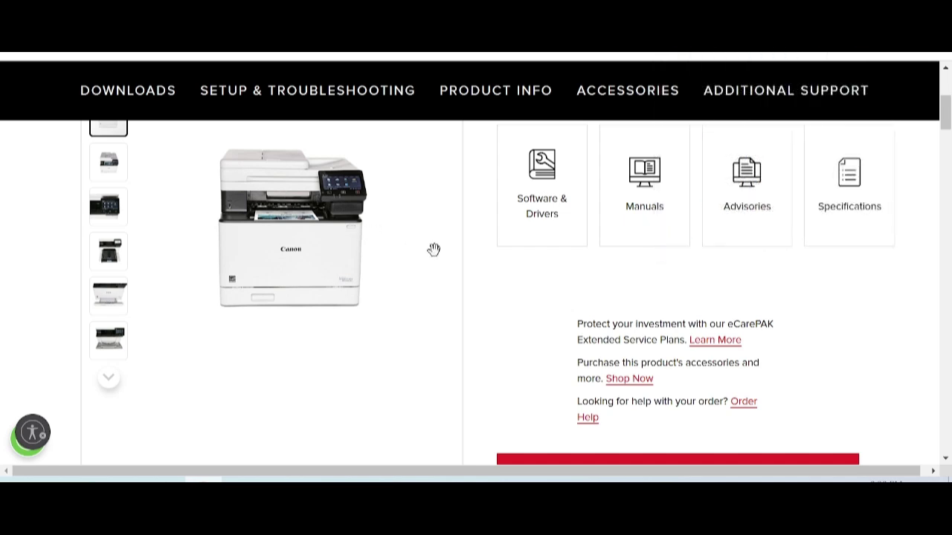
# Step: Cycle through the printer photos to the open-tray front view, then scroll the downloads list
pyautogui.click(112, 209)
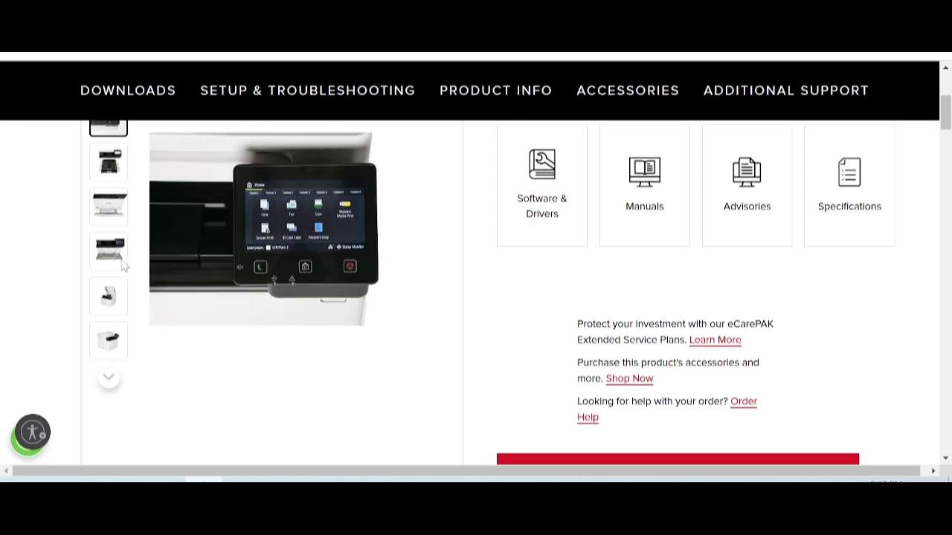
pyautogui.click(116, 307)
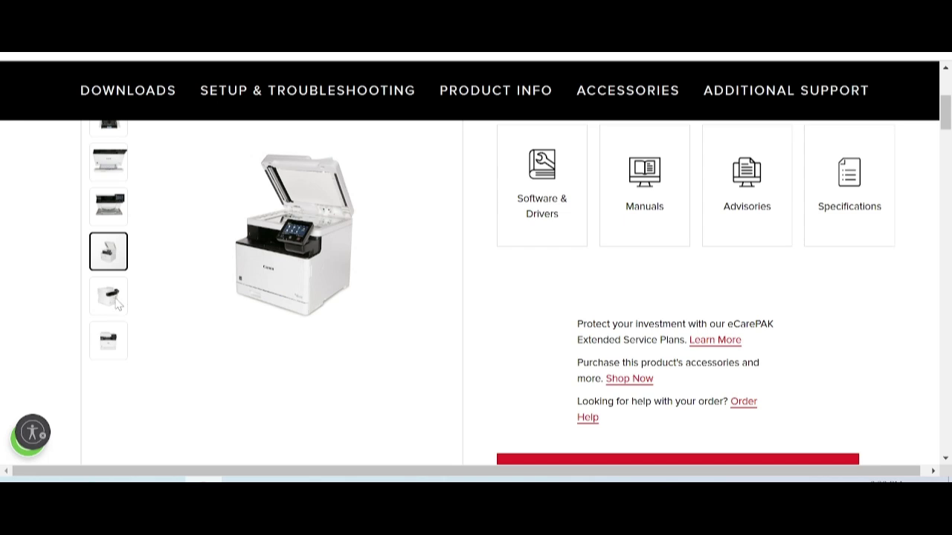
pyautogui.click(116, 303)
pyautogui.click(109, 212)
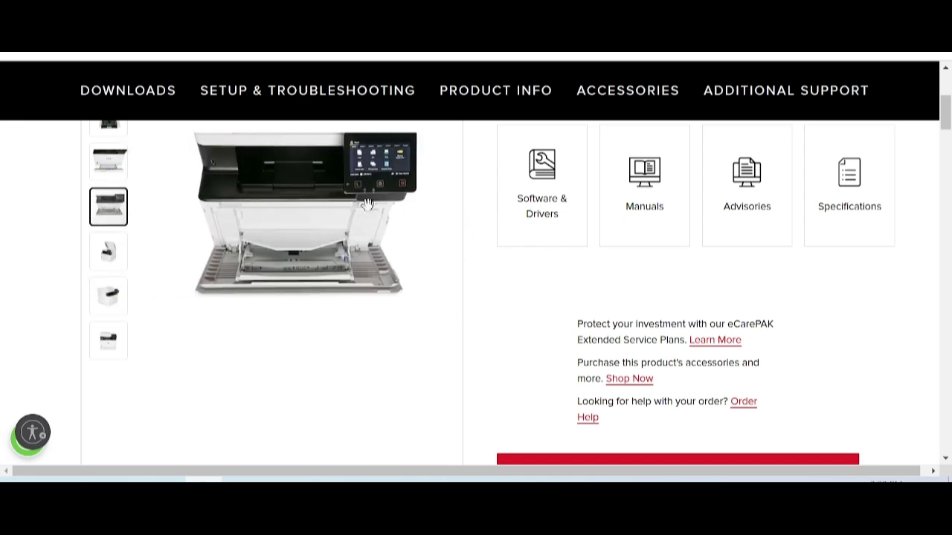
pyautogui.scroll(-3, 814, 240)
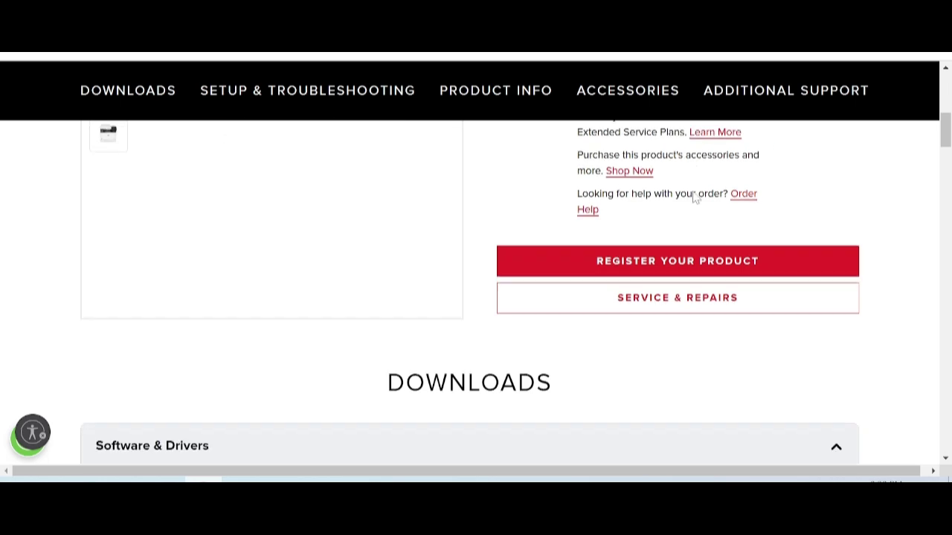
pyautogui.scroll(-10, 694, 195)
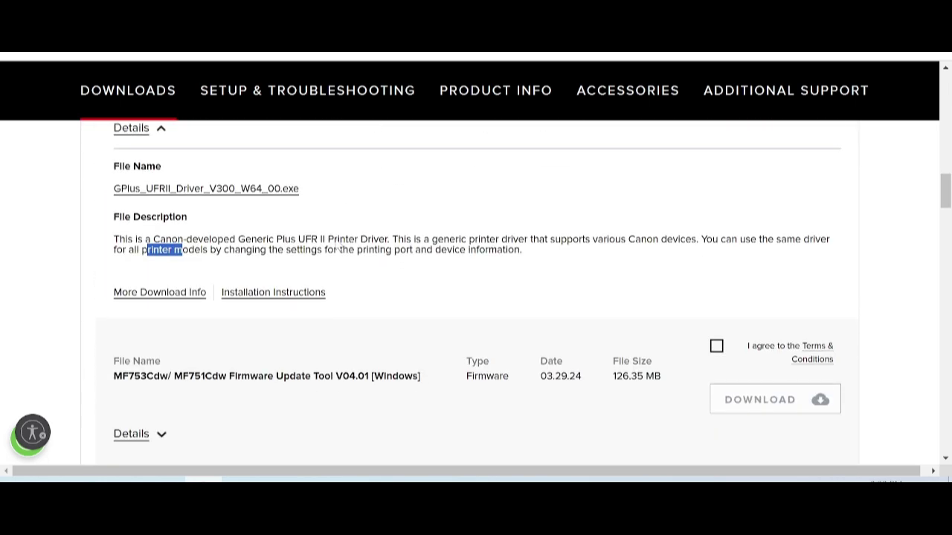
pyautogui.scroll(-3, 336, 247)
pyautogui.scroll(1, 335, 248)
pyautogui.scroll(-3, 336, 247)
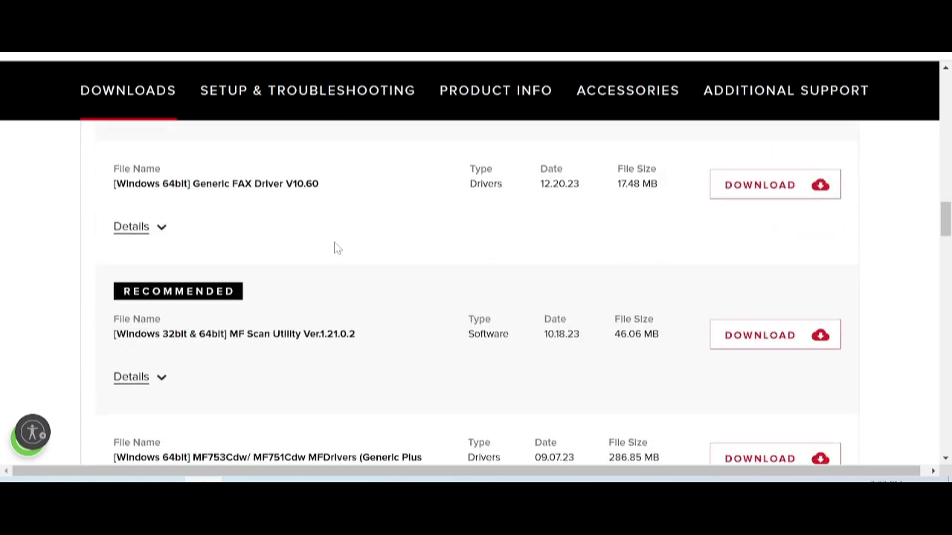
pyautogui.scroll(-6, 335, 247)
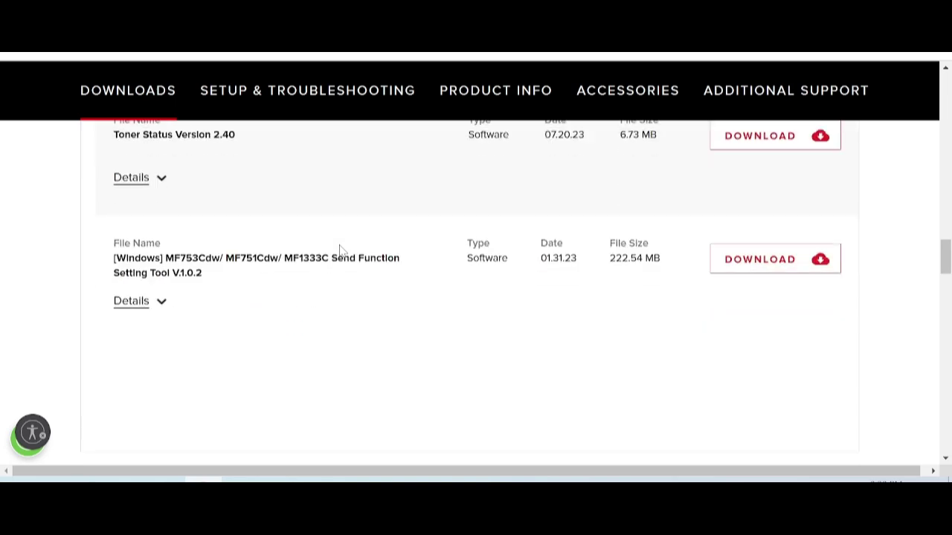
pyautogui.scroll(15, 361, 231)
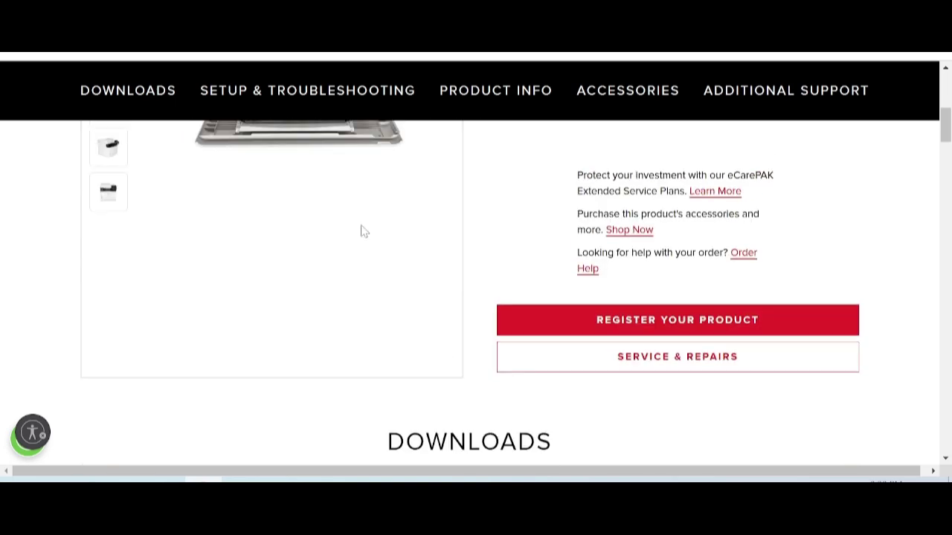